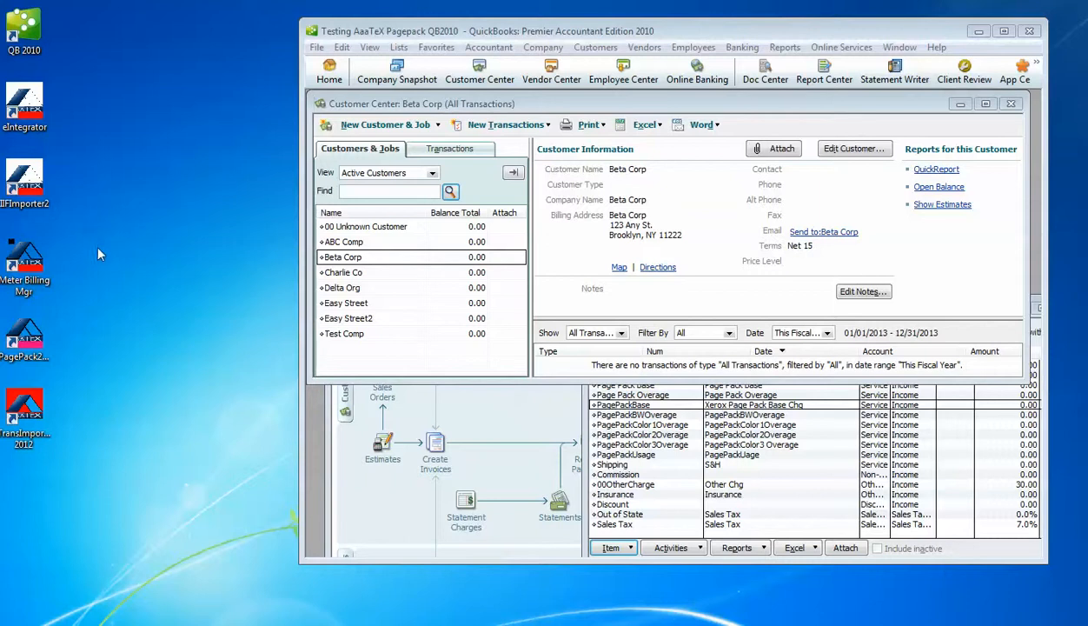
# - Open PagePack 2 Books alongside the QuickBooks company window and select PagePackDemo.xls as the file to import
pyautogui.click(33, 338)
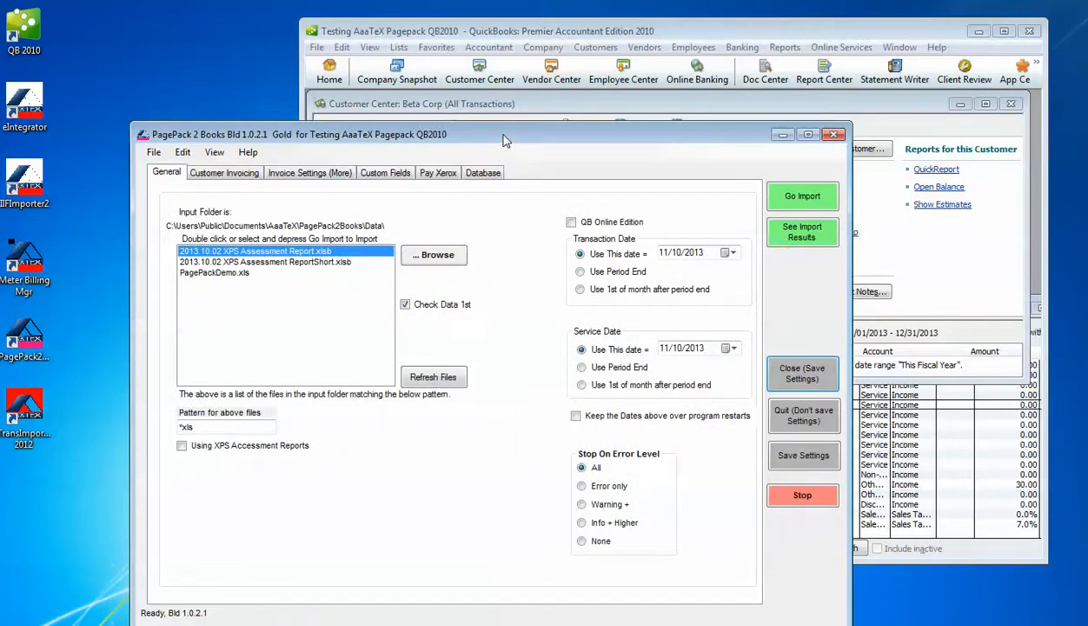
pyautogui.moveTo(495, 135); pyautogui.dragTo(447, 80)
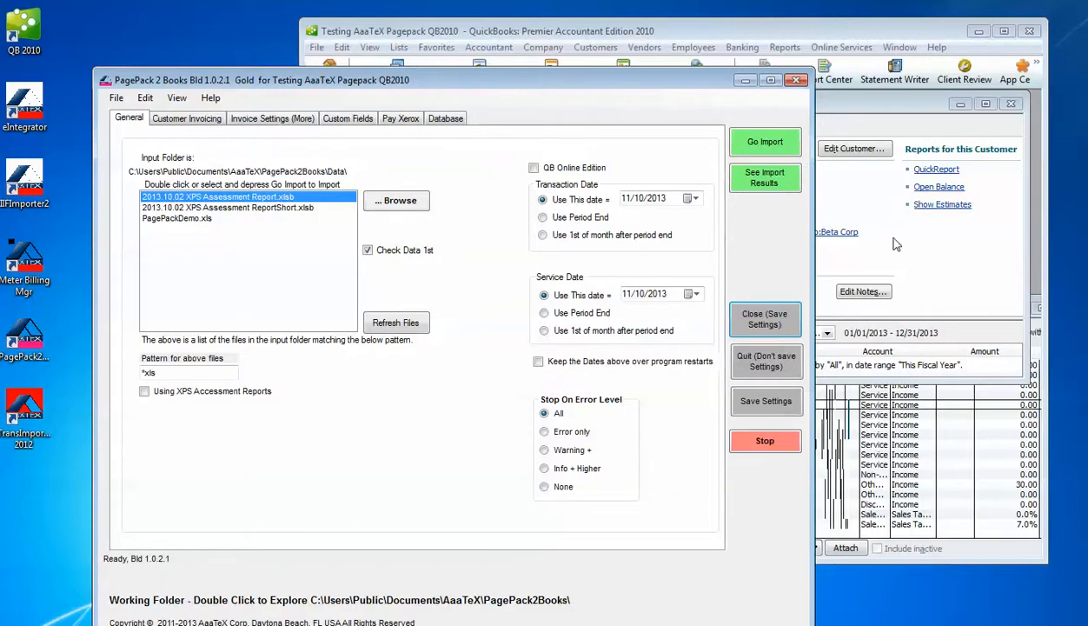
pyautogui.click(922, 259)
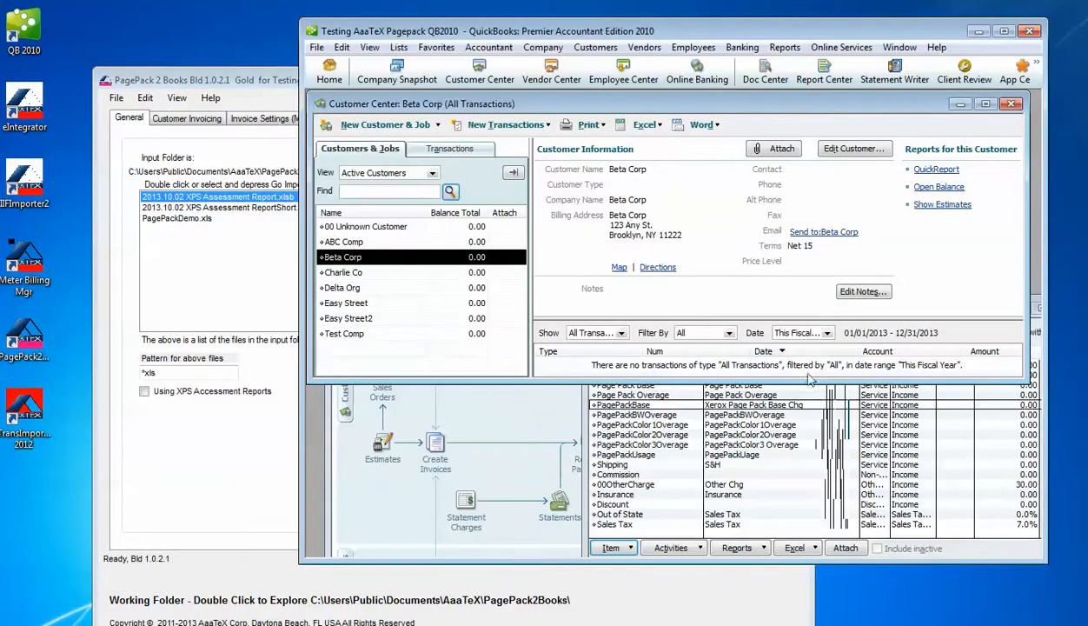
pyautogui.click(217, 75)
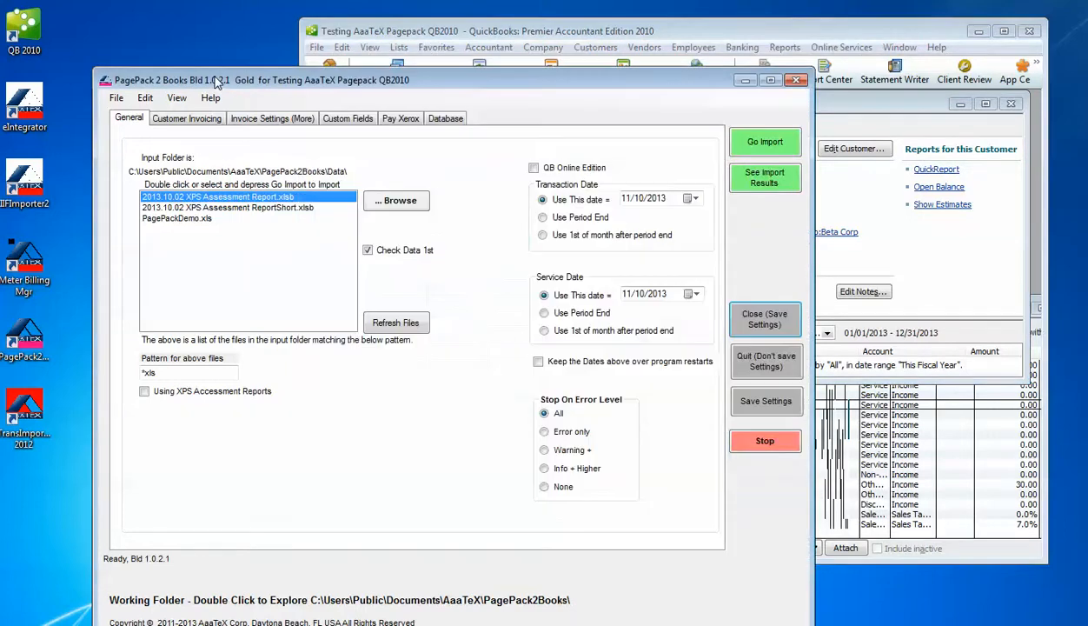
pyautogui.click(206, 221)
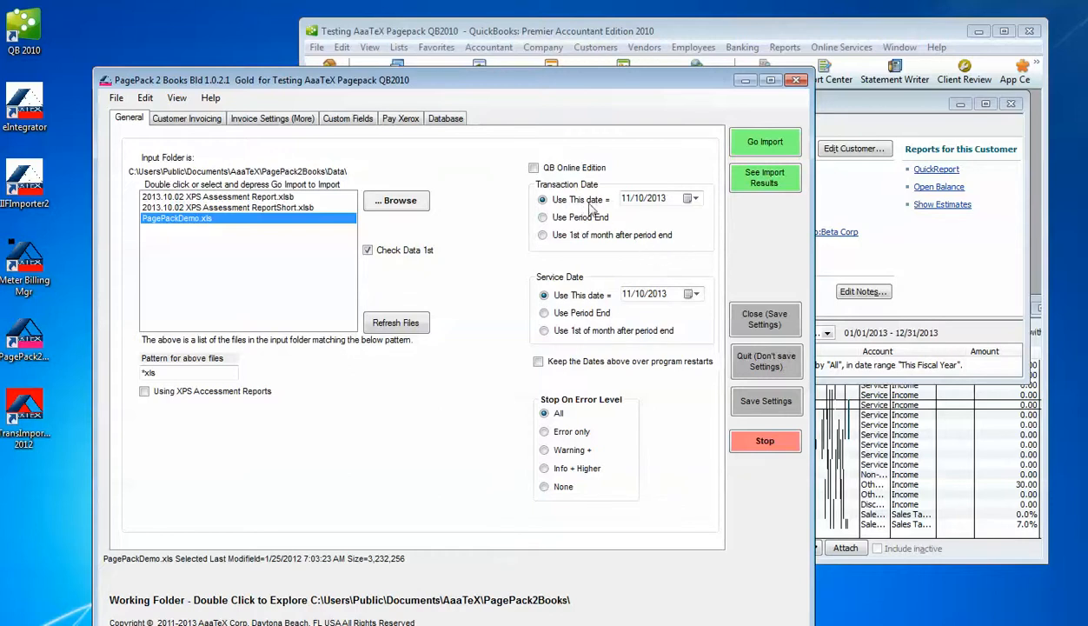
# - Examine the transaction date picker, the file name pattern and the contents of the input folder
pyautogui.click(694, 200)
pyautogui.click(695, 200)
pyautogui.moveTo(170, 372); pyautogui.dragTo(139, 372)
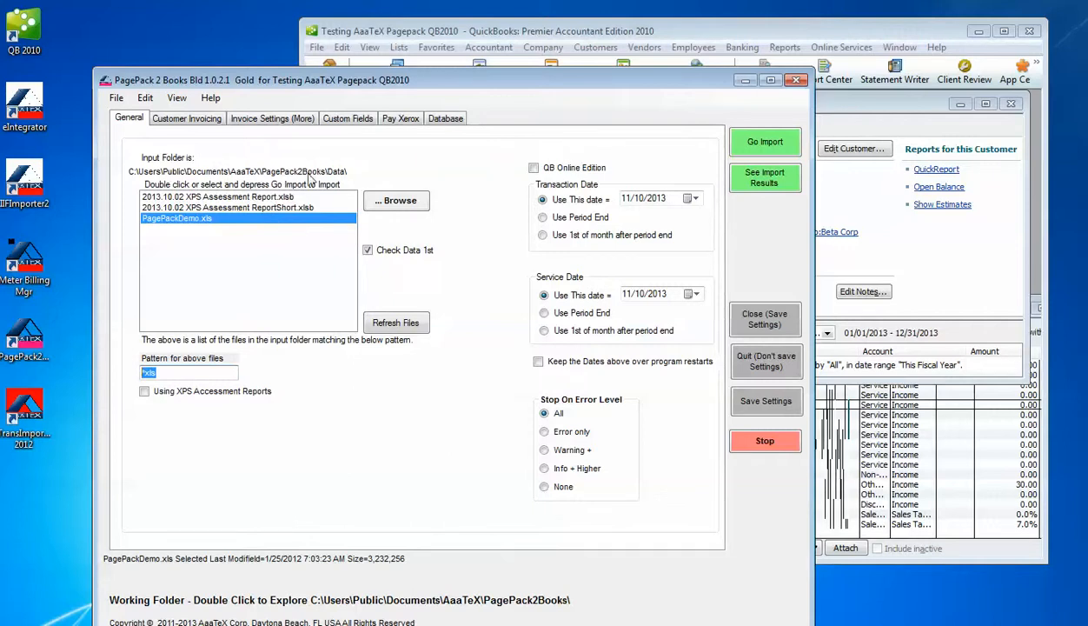
pyautogui.click(392, 199)
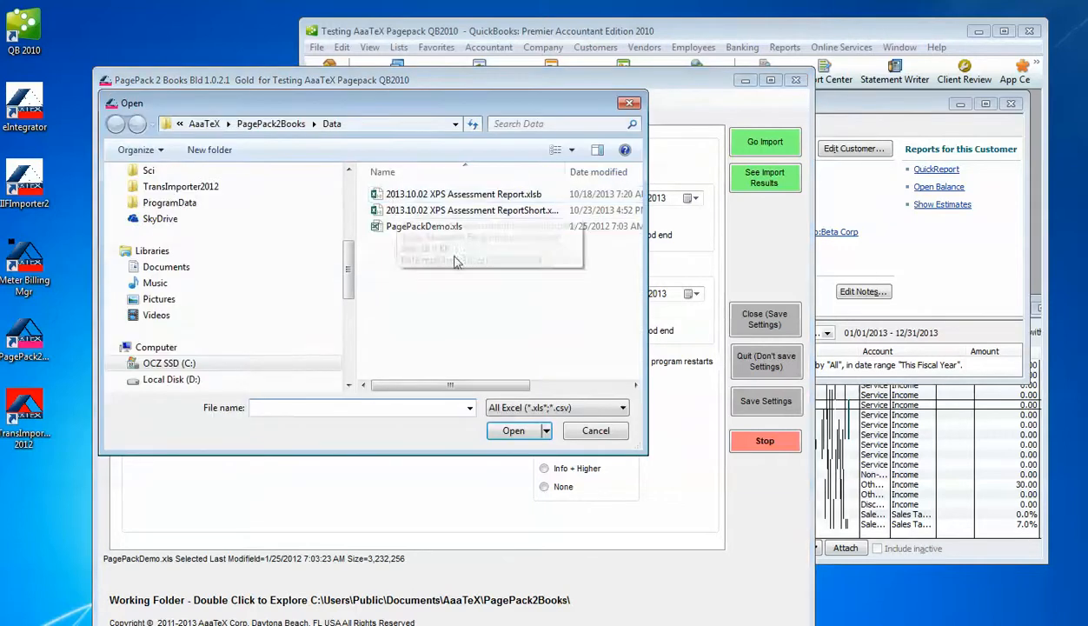
pyautogui.click(586, 433)
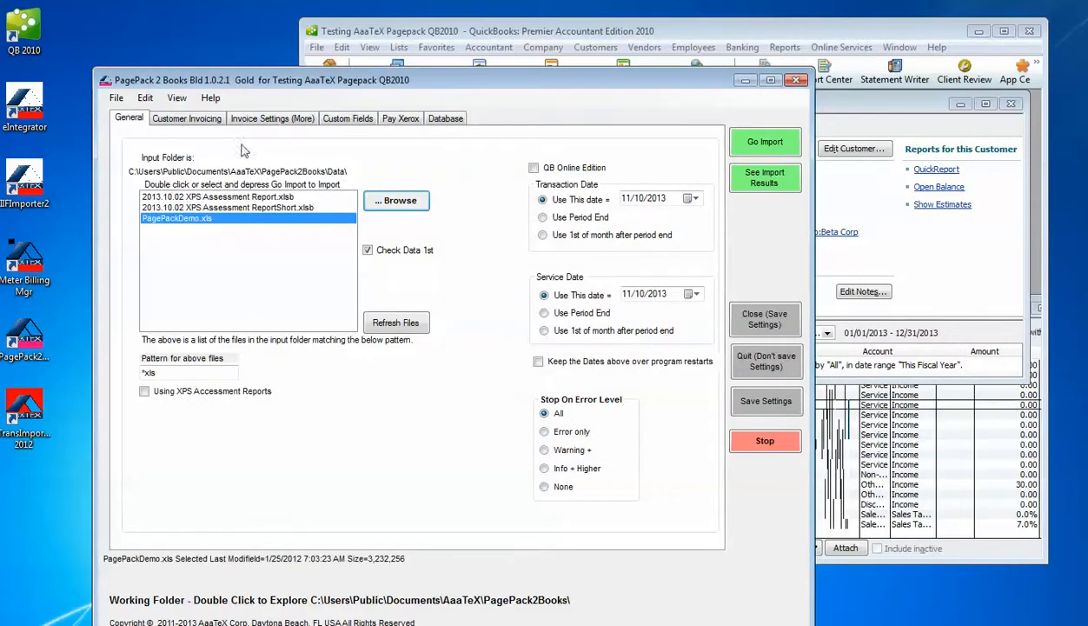
# - Set customer invoicing to create an Invoice and to use a separate price for each customer
pyautogui.click(197, 121)
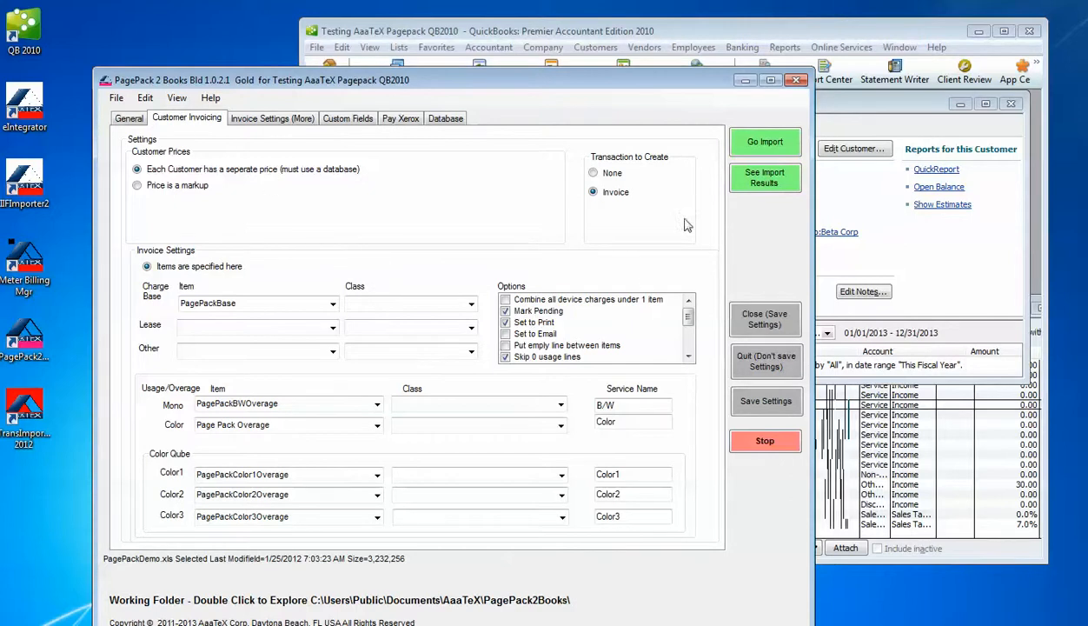
pyautogui.click(607, 173)
pyautogui.click(602, 195)
pyautogui.click(136, 186)
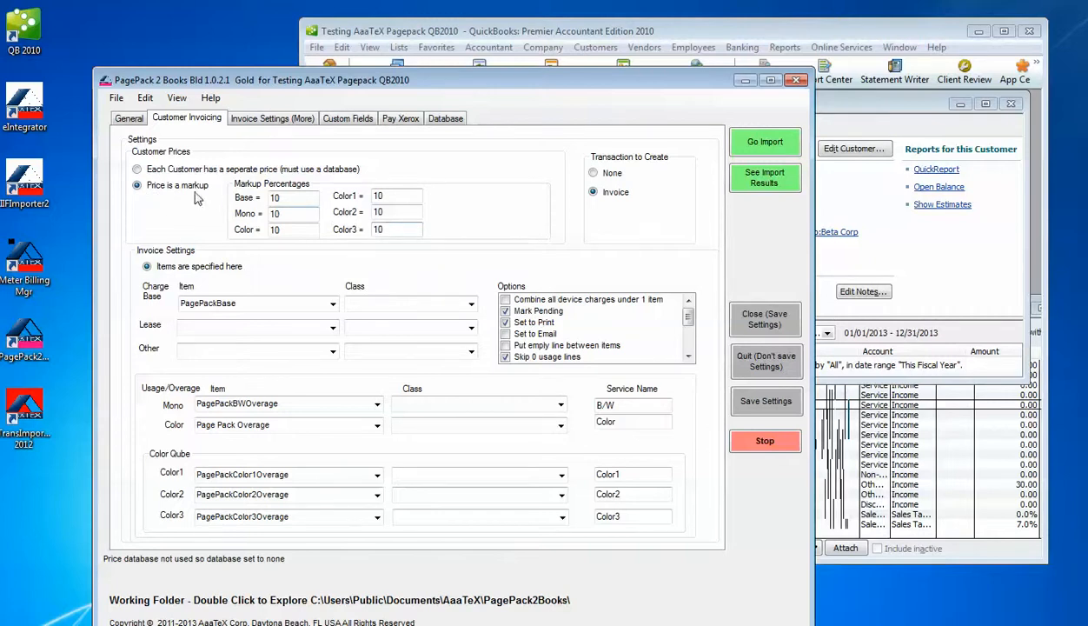
pyautogui.click(138, 171)
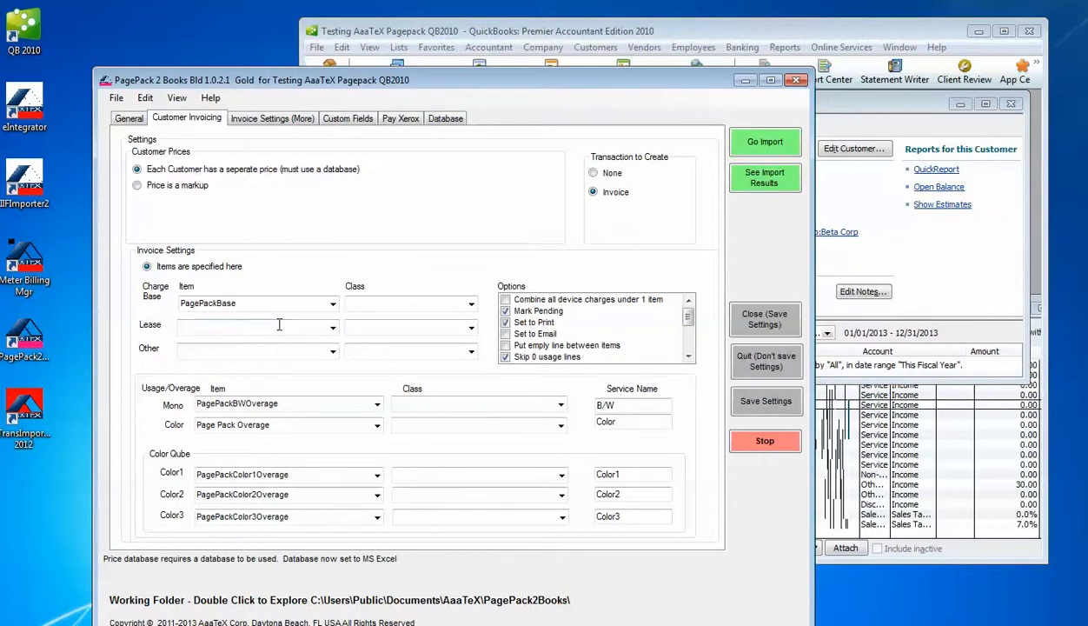
# - Compare the items offered for the base charge with the Item List in QuickBooks, enlarging that list
pyautogui.click(333, 303)
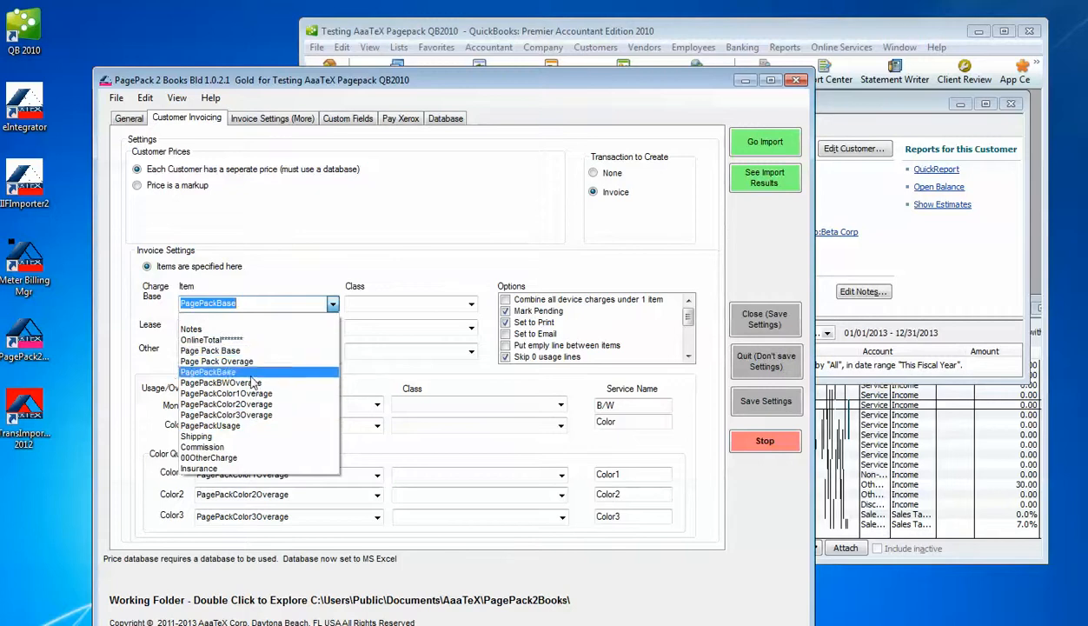
pyautogui.click(255, 301)
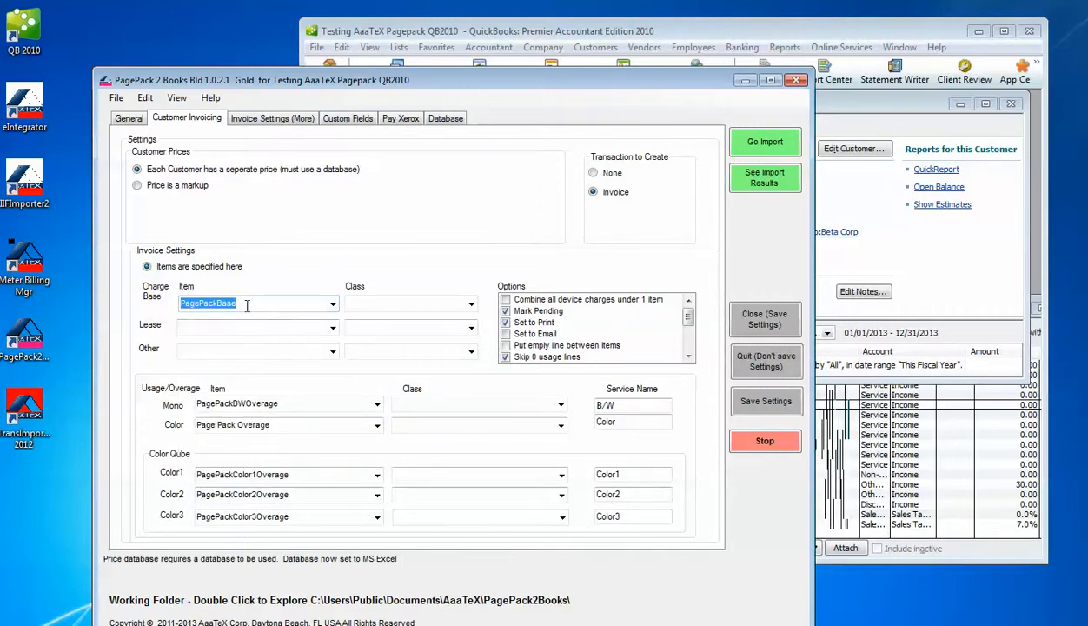
pyautogui.click(866, 250)
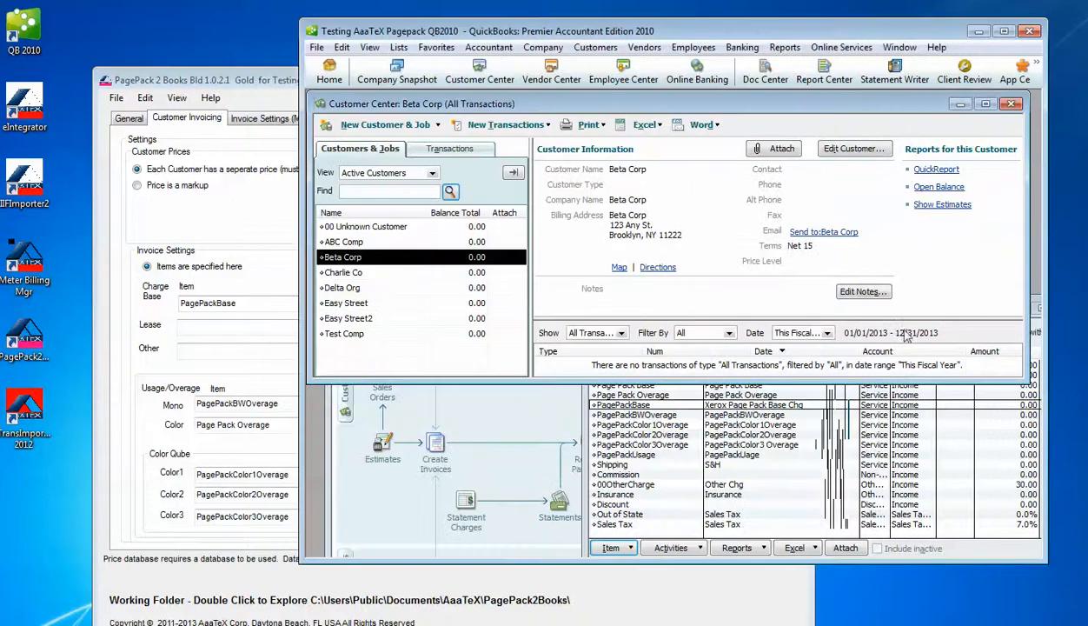
pyautogui.click(727, 445)
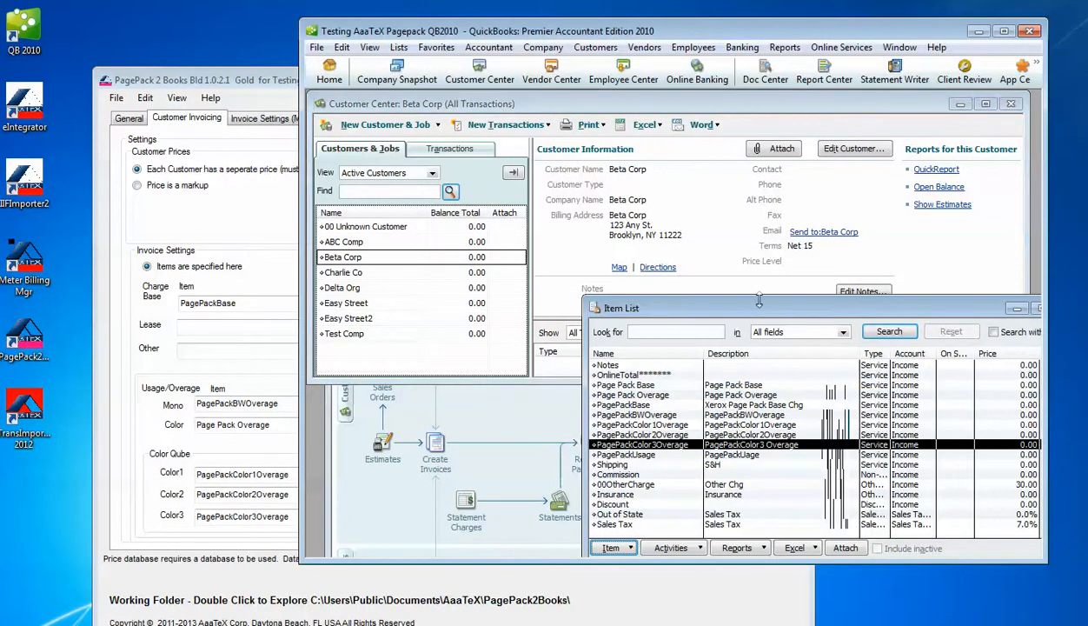
pyautogui.moveTo(758, 301); pyautogui.dragTo(759, 172)
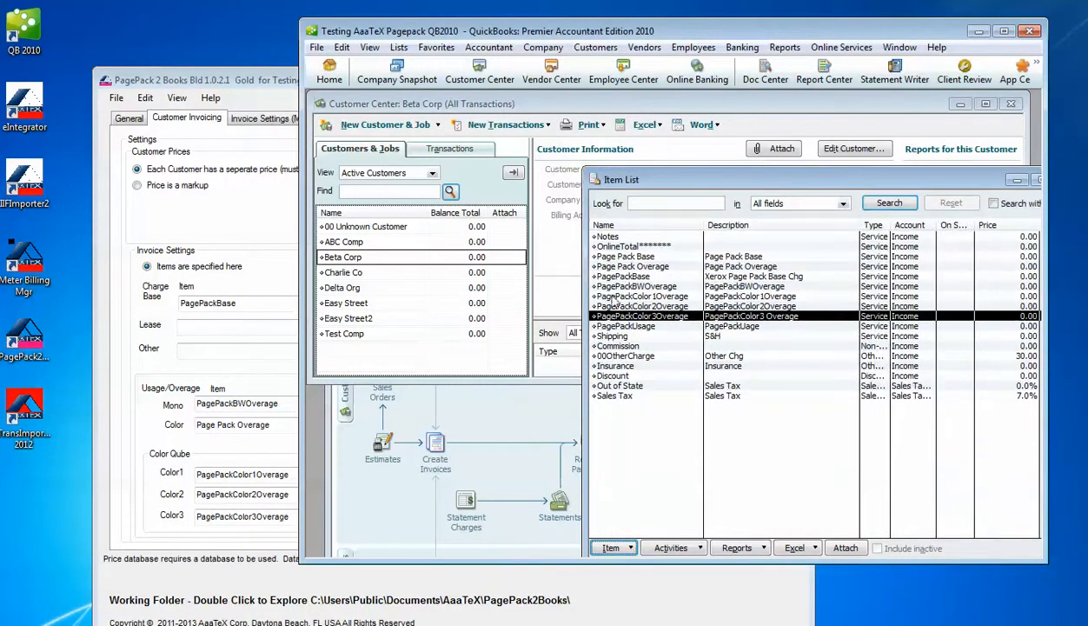
pyautogui.click(217, 300)
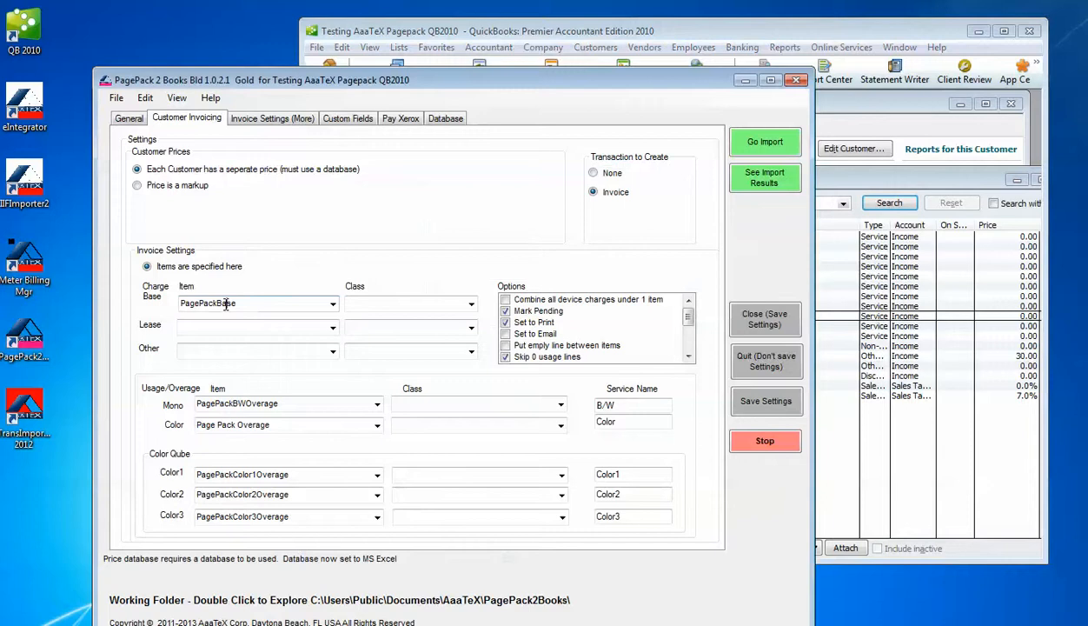
pyautogui.click(333, 304)
pyautogui.click(337, 303)
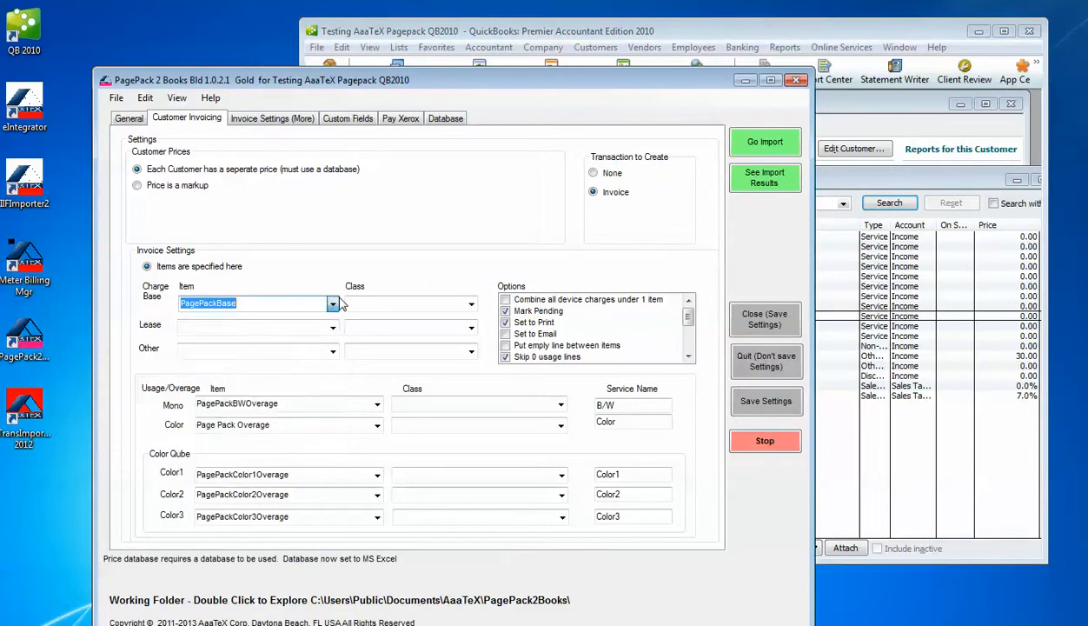
# - Examine the classes available for the base charge and for the whole sales transaction
pyautogui.click(470, 303)
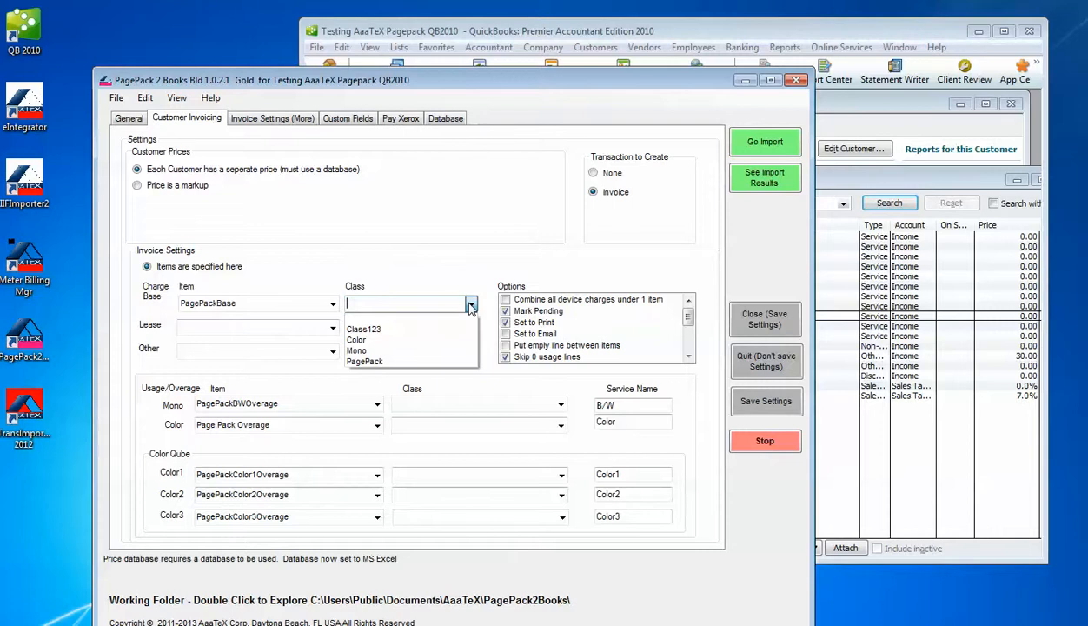
pyautogui.click(470, 304)
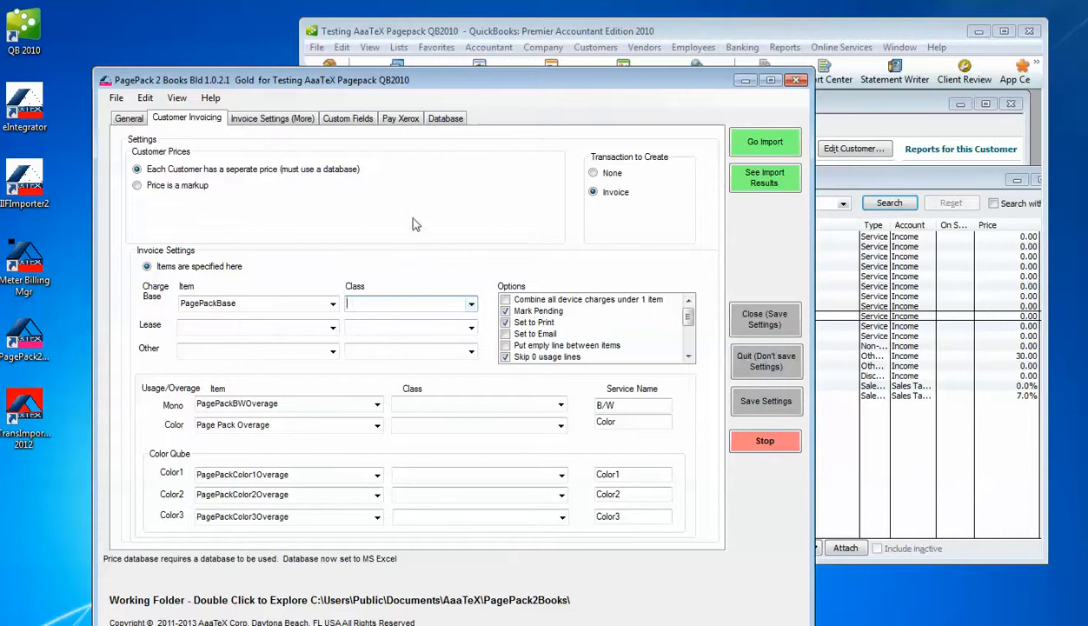
pyautogui.click(276, 118)
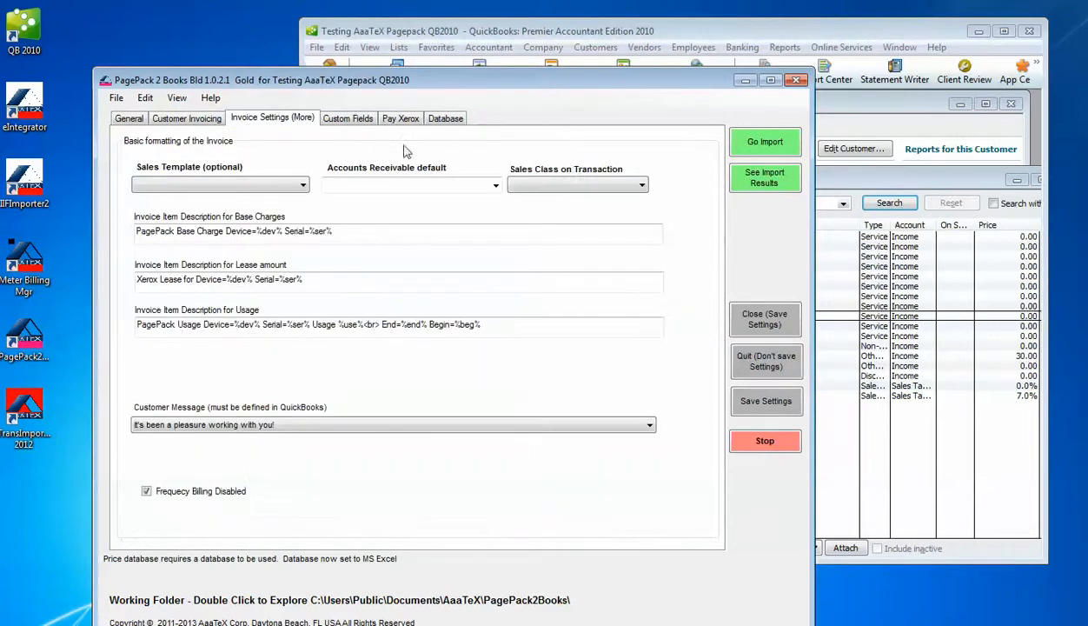
pyautogui.click(644, 184)
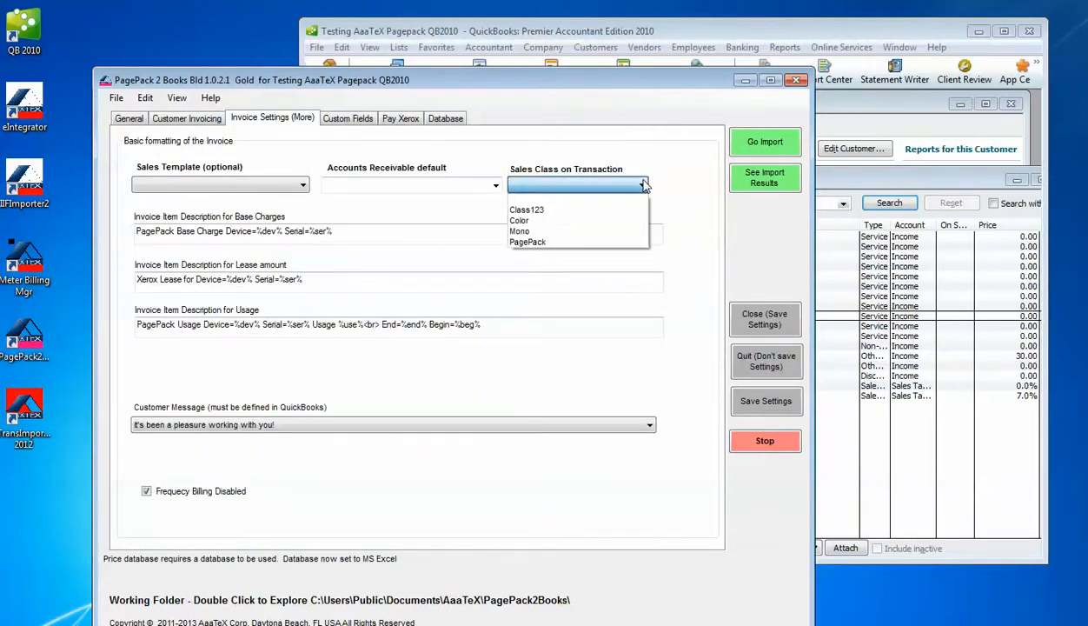
pyautogui.click(644, 184)
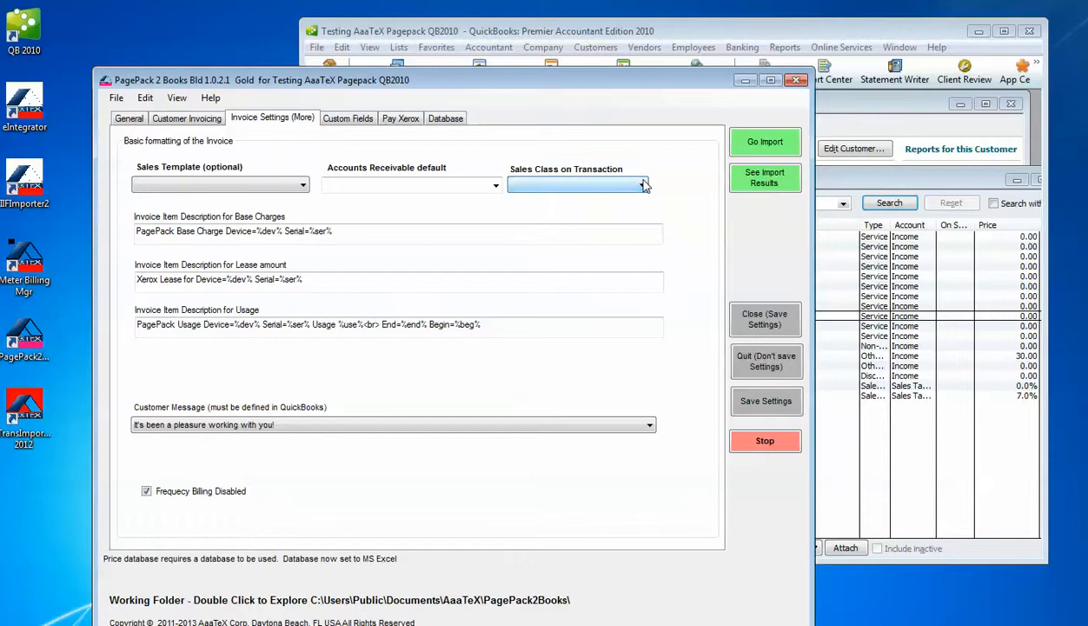
# - Turn off Mark Pending in the customer invoicing options and review the remaining options
pyautogui.click(200, 123)
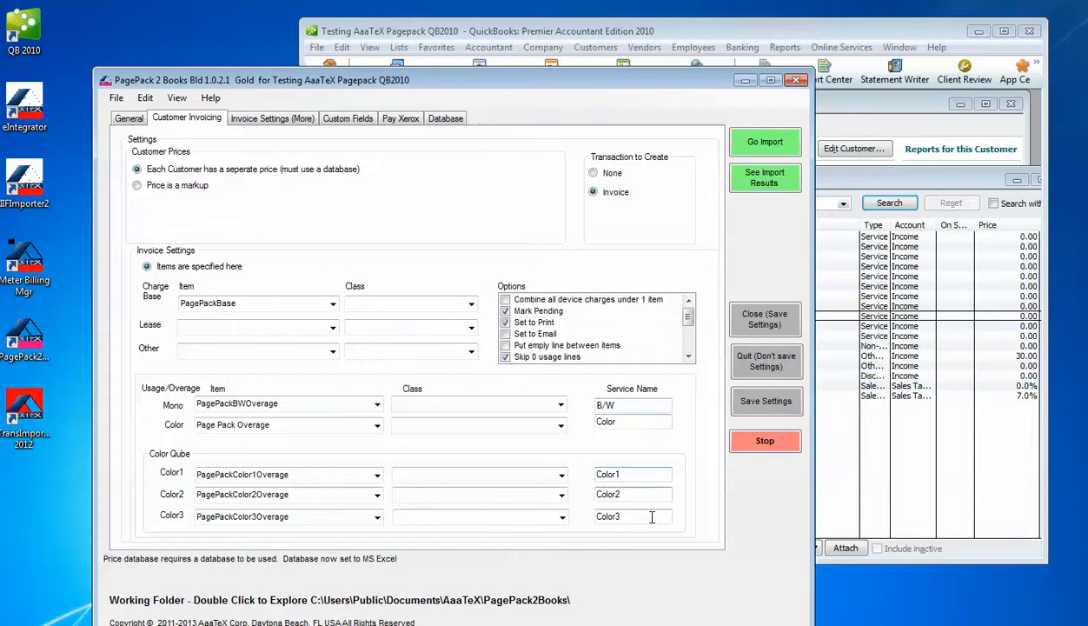
pyautogui.click(508, 312)
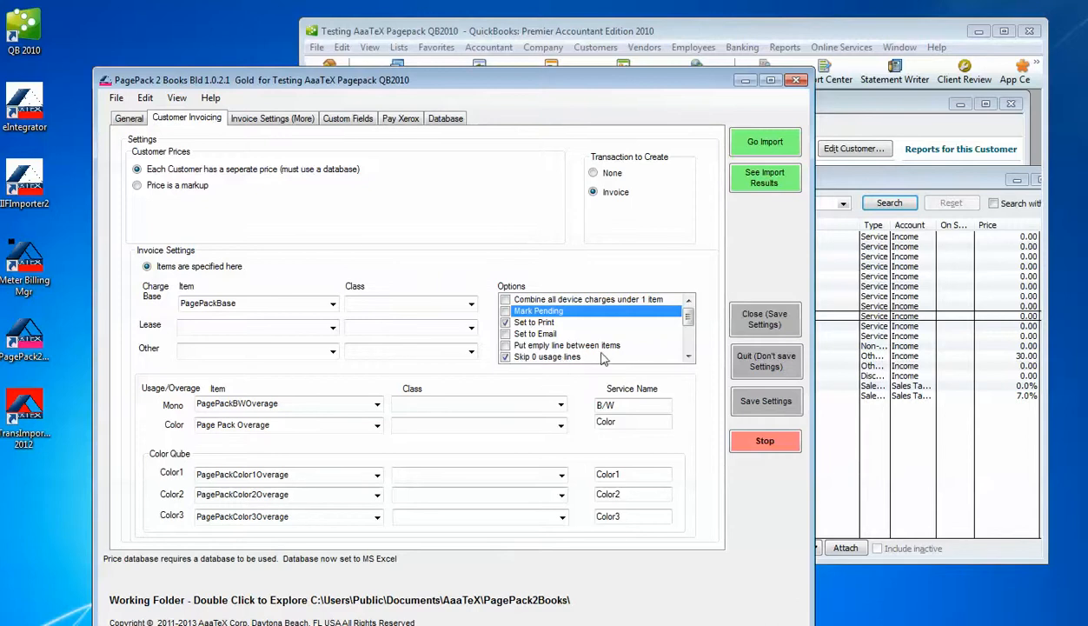
pyautogui.scroll(-2, 687, 356)
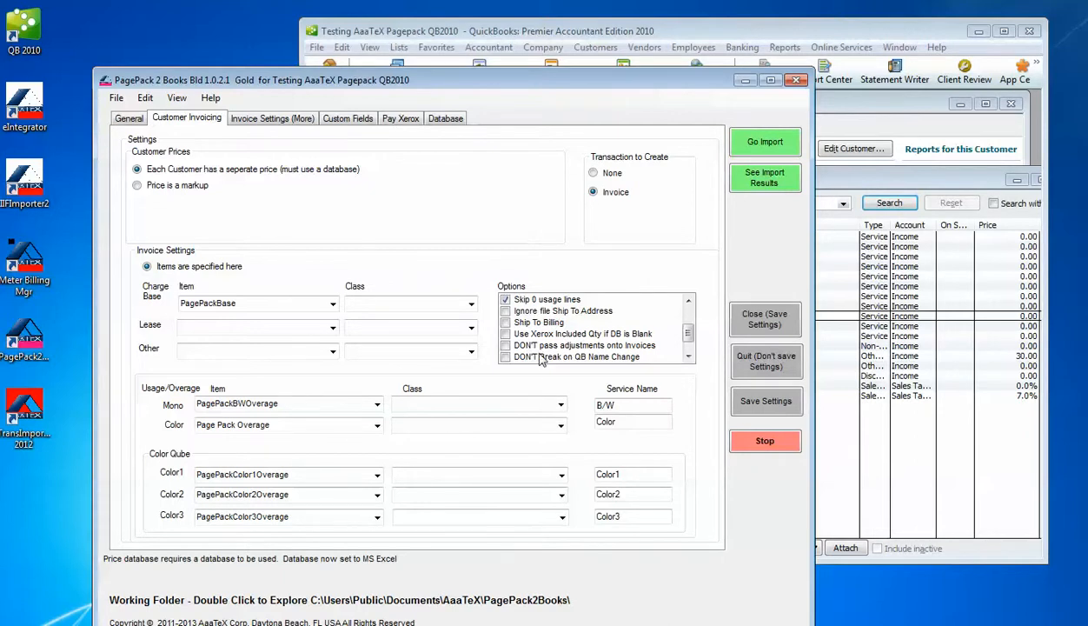
pyautogui.scroll(1, 691, 330)
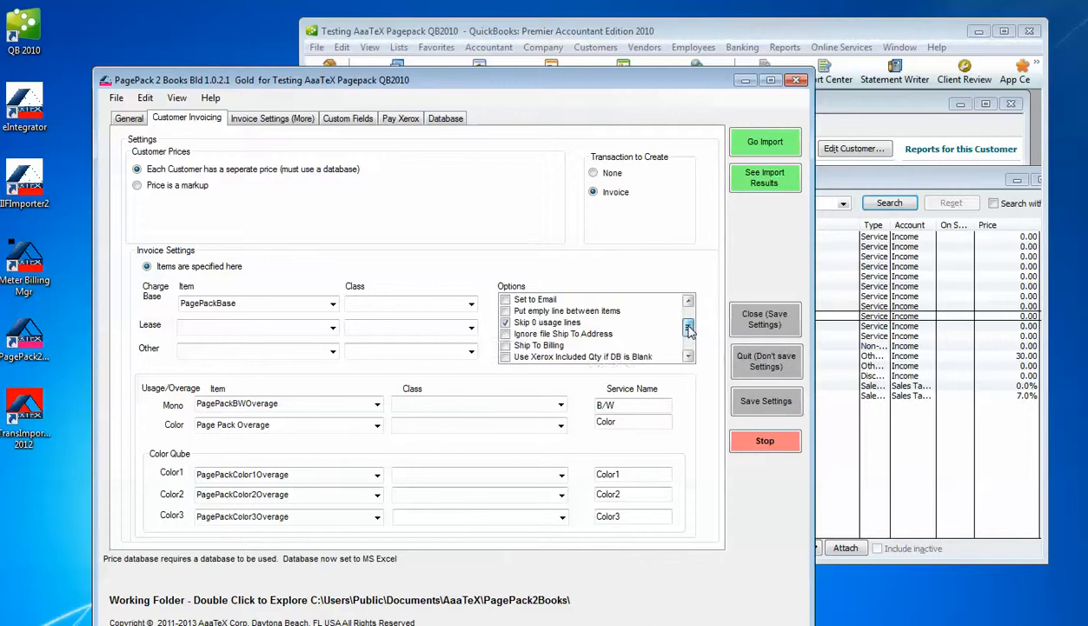
pyautogui.scroll(1, 691, 330)
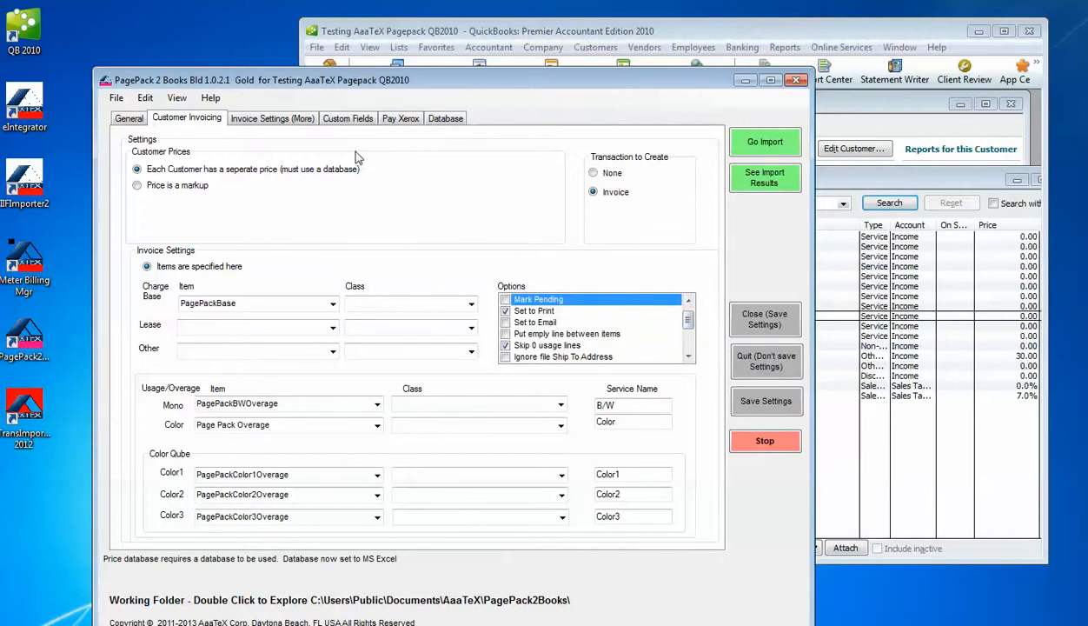
# - Set the invoice's sales template to AaaTeX Invoice
pyautogui.click(289, 122)
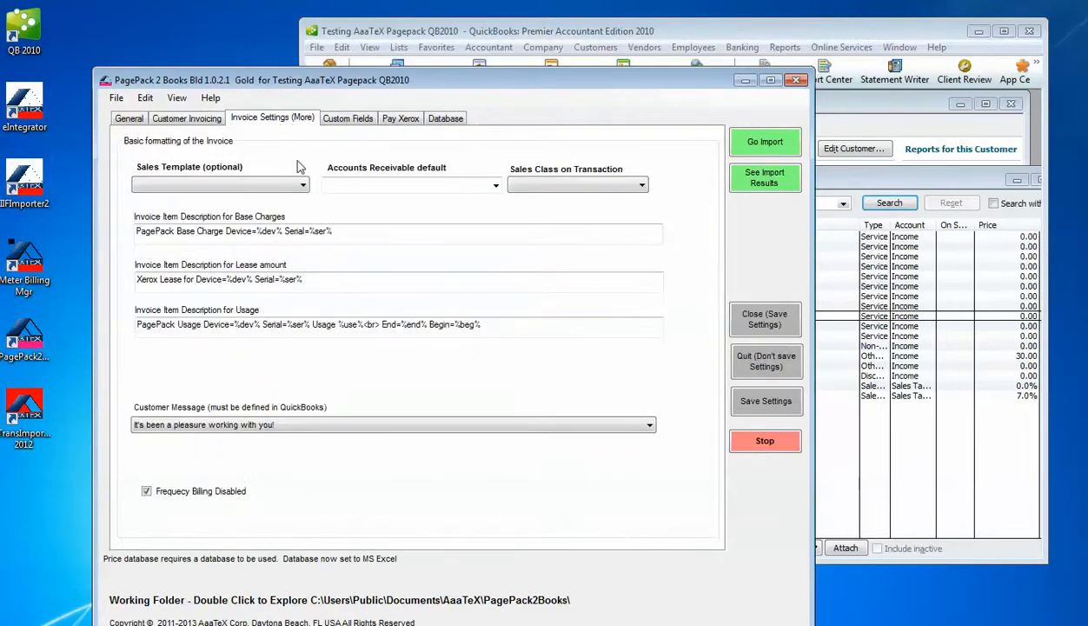
pyautogui.click(303, 186)
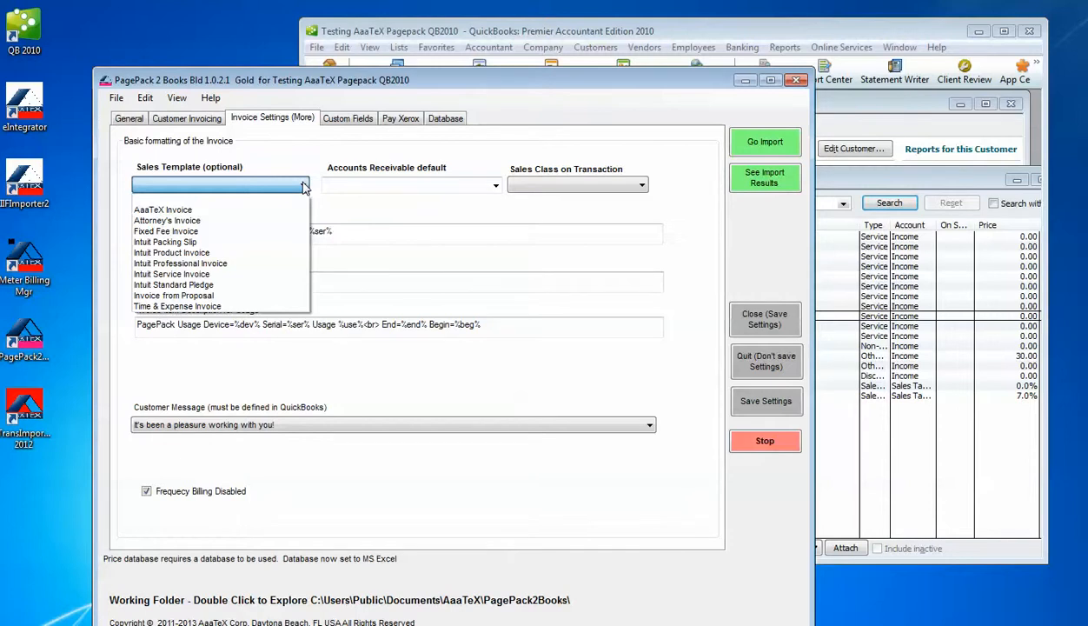
pyautogui.click(245, 210)
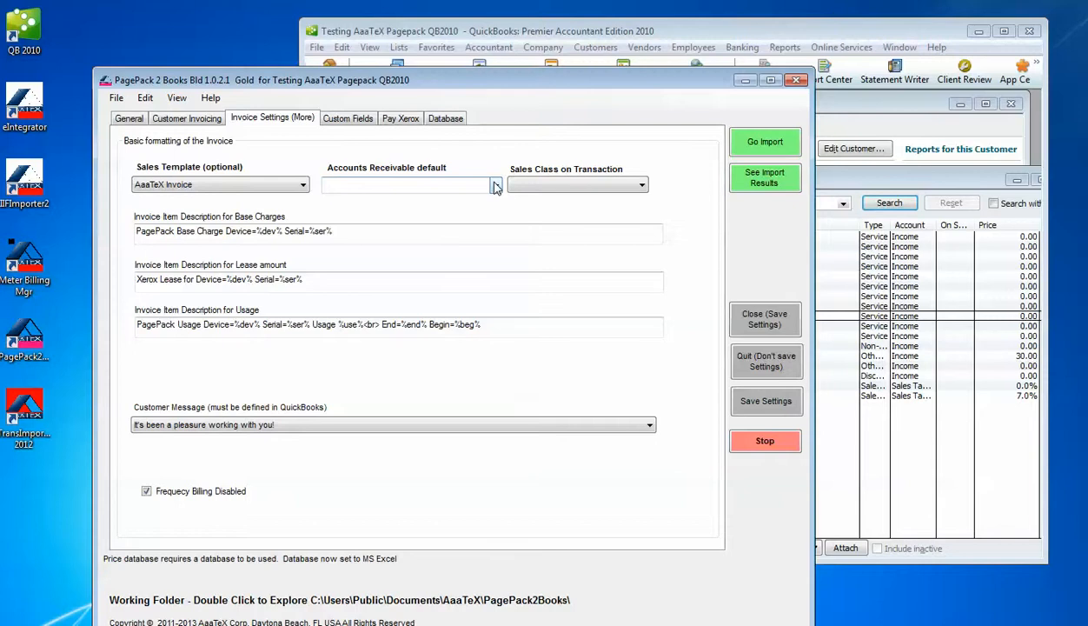
# - Examine the choices for the default accounts receivable account and the transaction's sales class
pyautogui.click(496, 186)
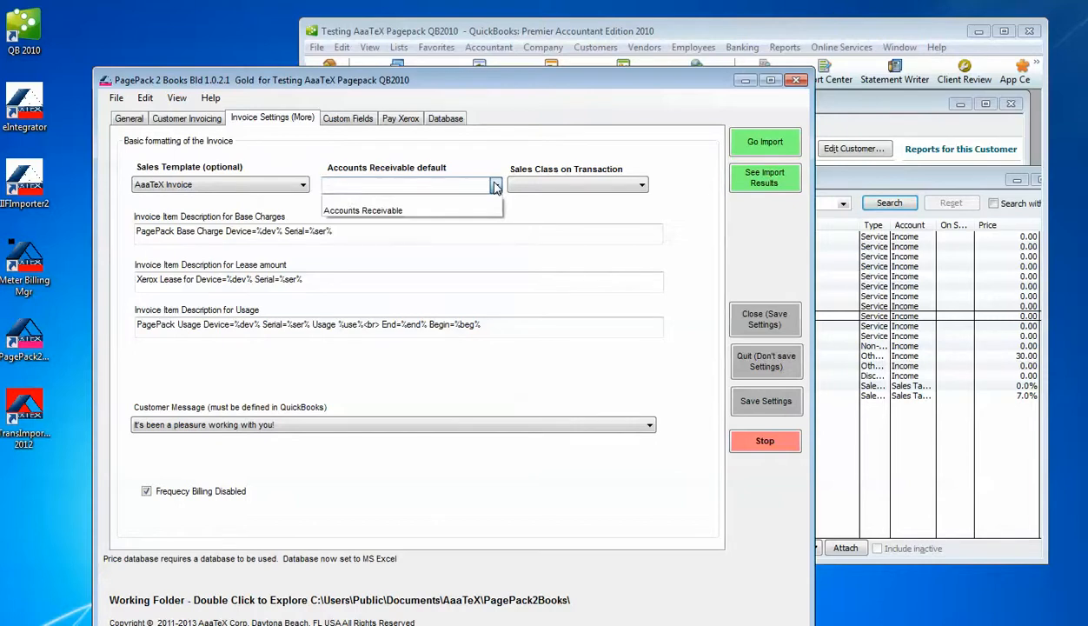
pyautogui.click(495, 186)
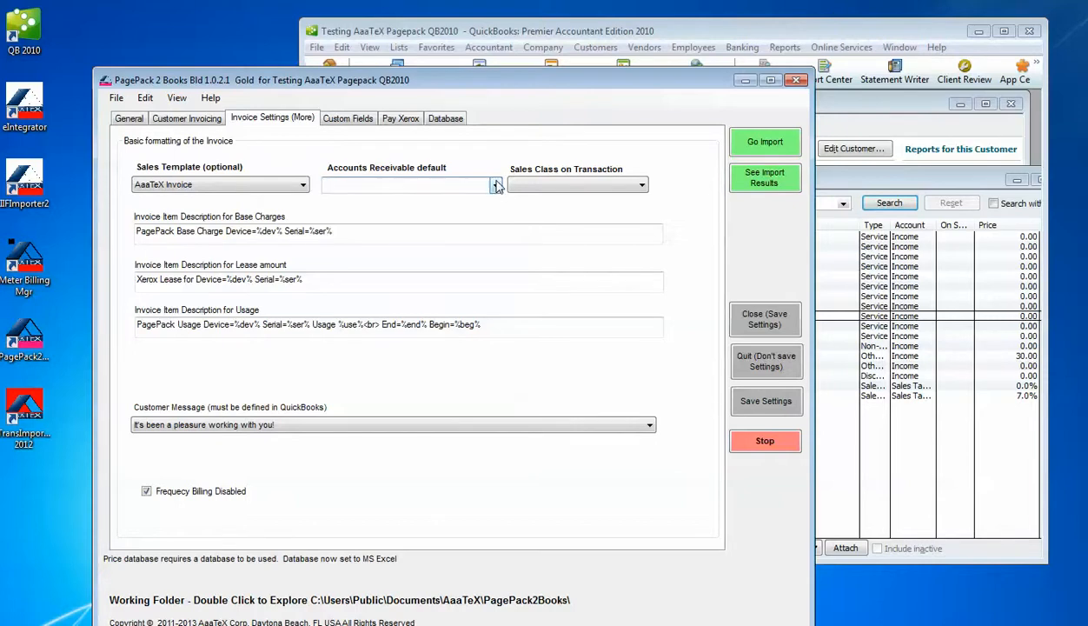
pyautogui.click(643, 186)
pyautogui.click(643, 186)
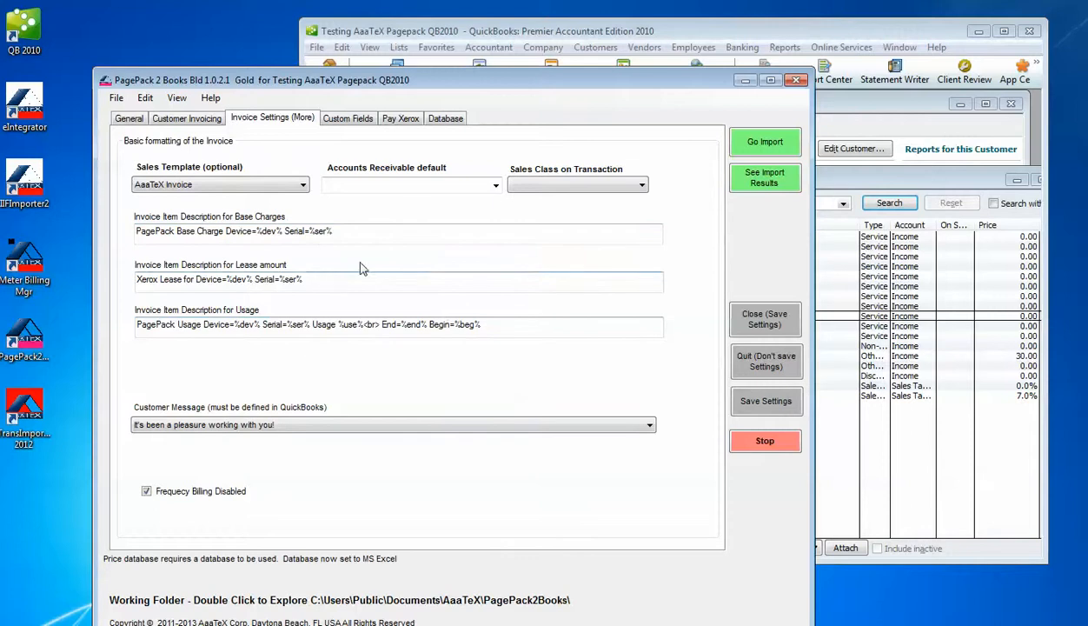
# - Switch to QuickBooks, start a new invoice with the item PagePackColor1Overage on the first line, and highlight its description
pyautogui.click(884, 189)
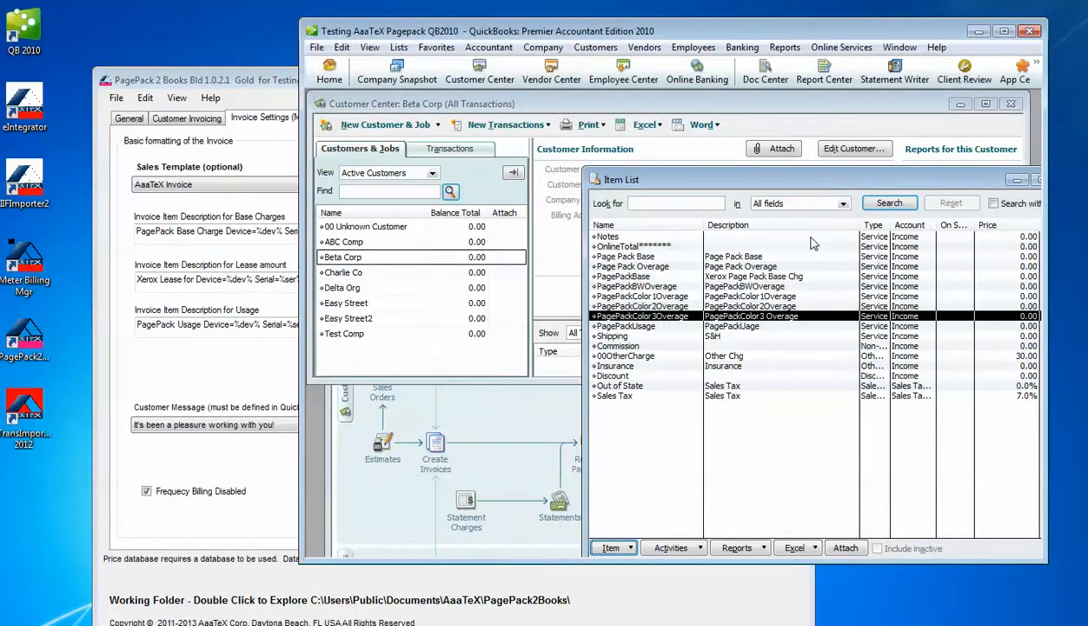
pyautogui.hotkey('ctrl', 'i')
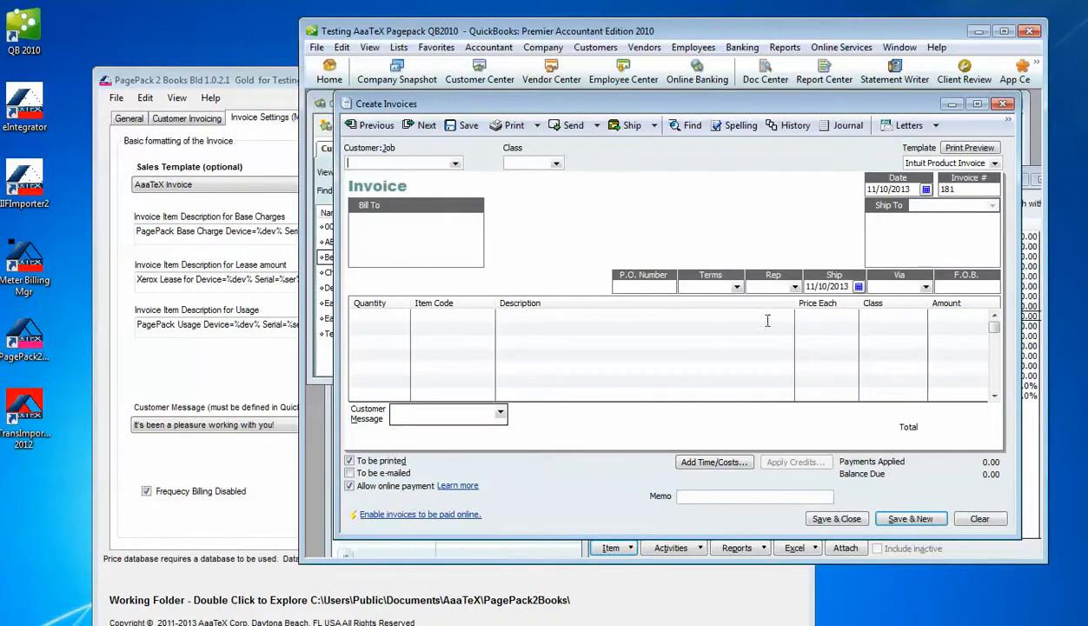
pyautogui.click(537, 317)
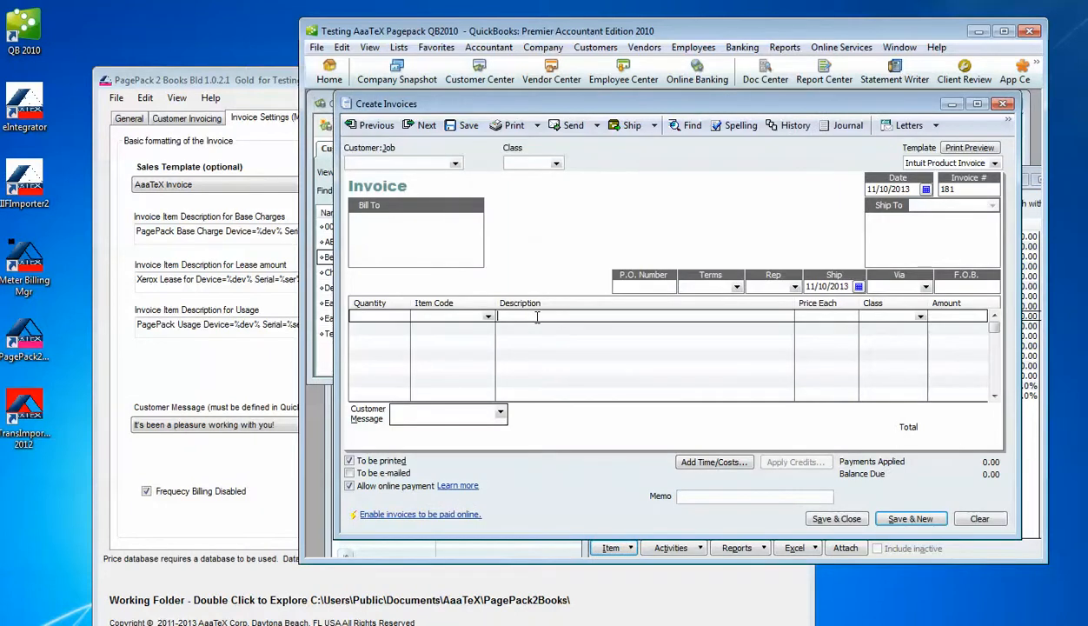
pyautogui.click(488, 317)
pyautogui.click(449, 399)
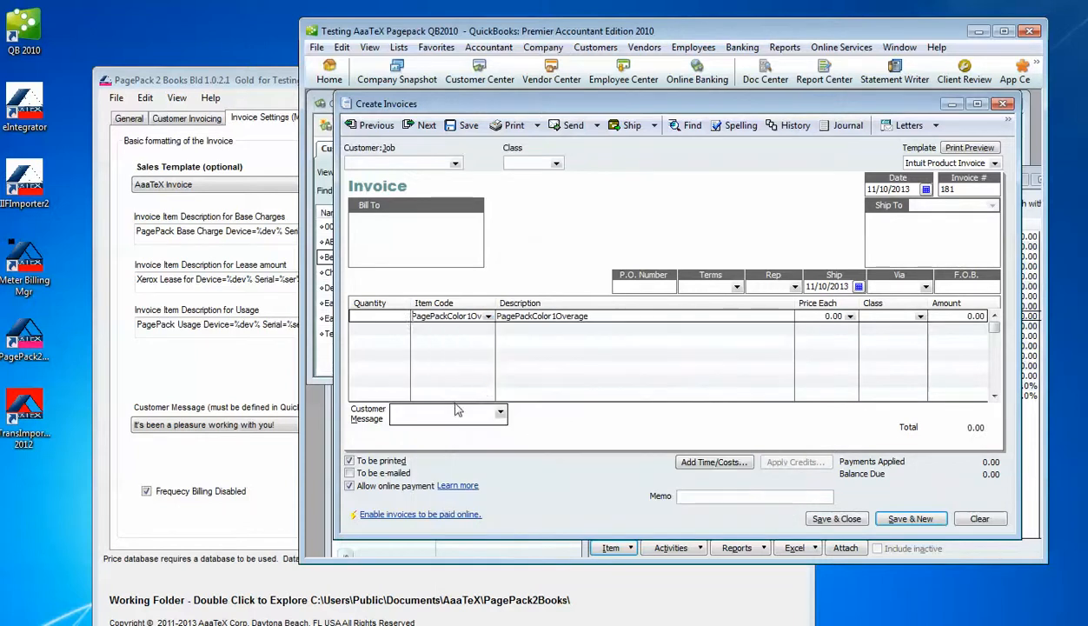
pyautogui.click(598, 316)
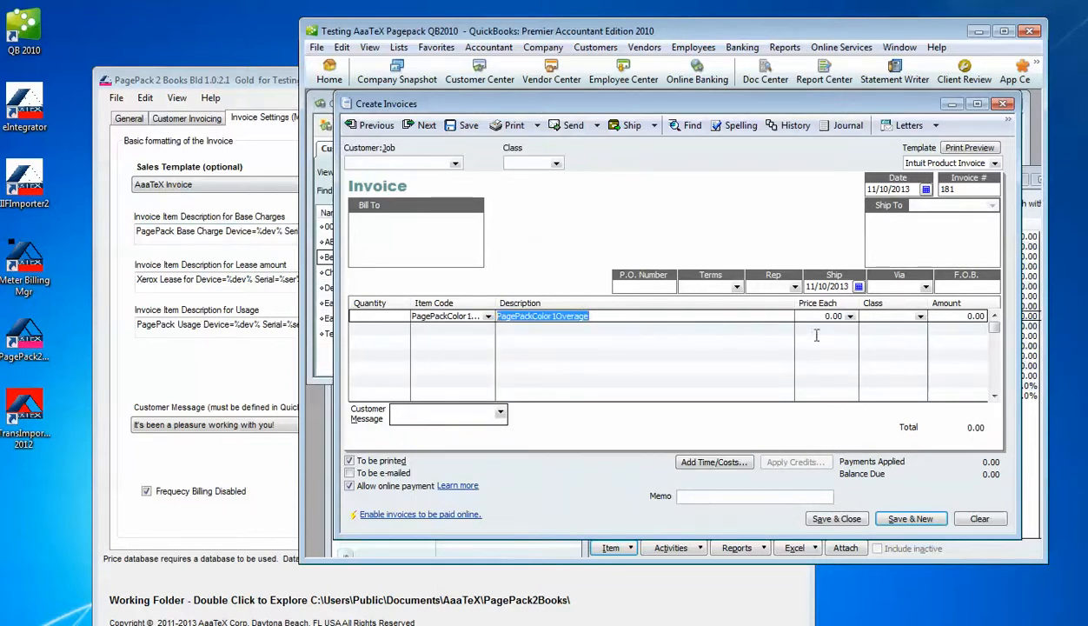
pyautogui.moveTo(648, 321); pyautogui.dragTo(519, 305)
# - Switch back to PagePack 2 Books and examine the placeholders in the invoice item descriptions for base charges and usage
pyautogui.click(251, 142)
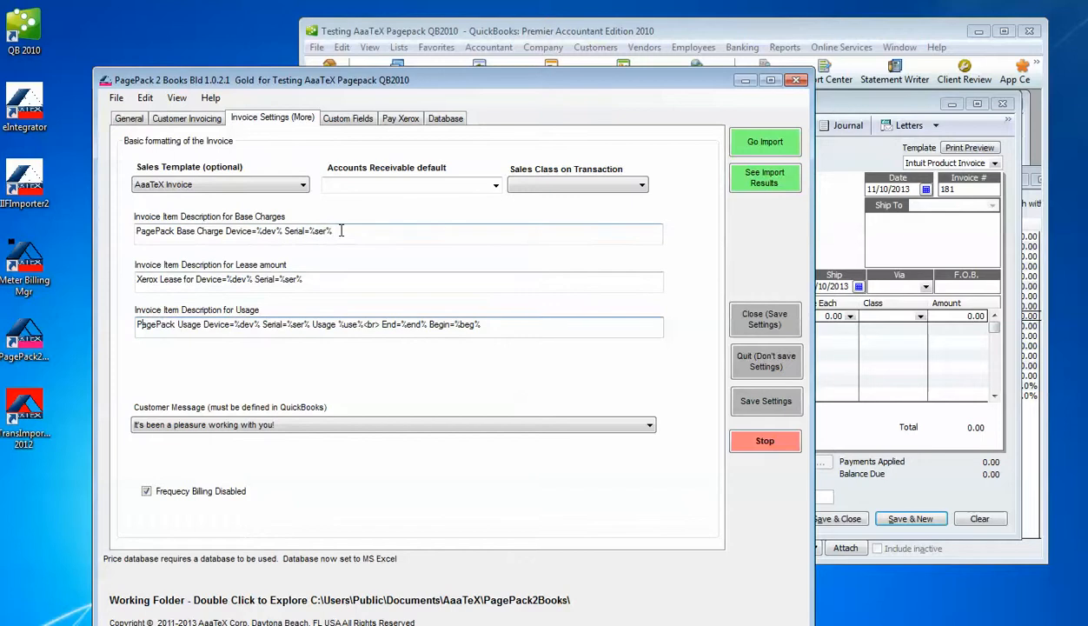
pyautogui.moveTo(339, 232); pyautogui.dragTo(309, 232)
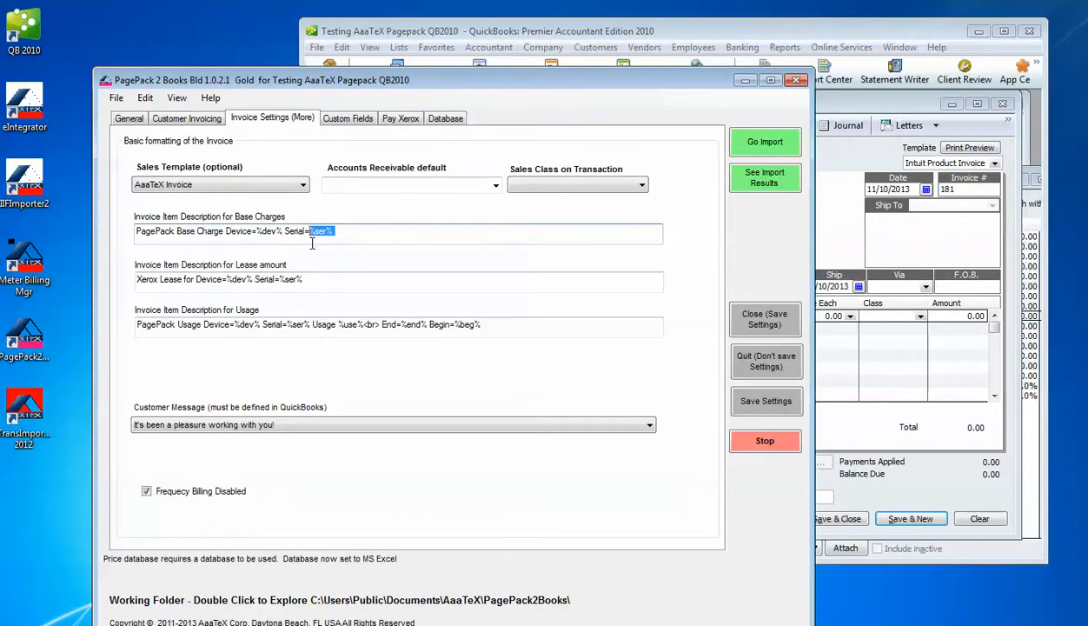
pyautogui.moveTo(280, 232); pyautogui.dragTo(269, 234)
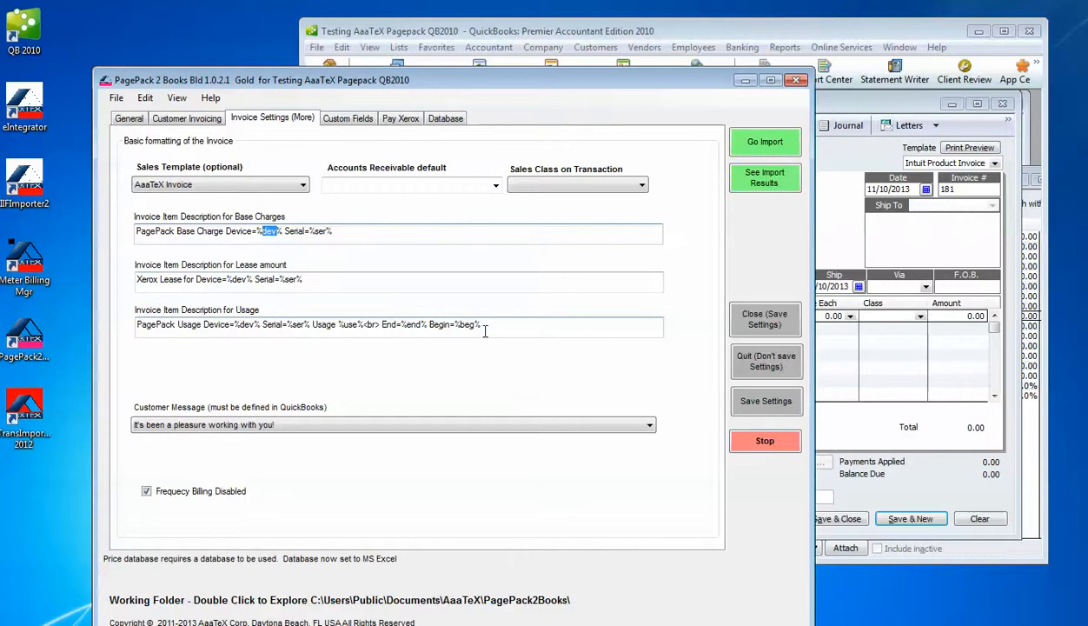
pyautogui.moveTo(490, 324)
pyautogui.mouseDown()
pyautogui.moveTo(389, 331)
pyautogui.moveTo(484, 325)
pyautogui.mouseUp()
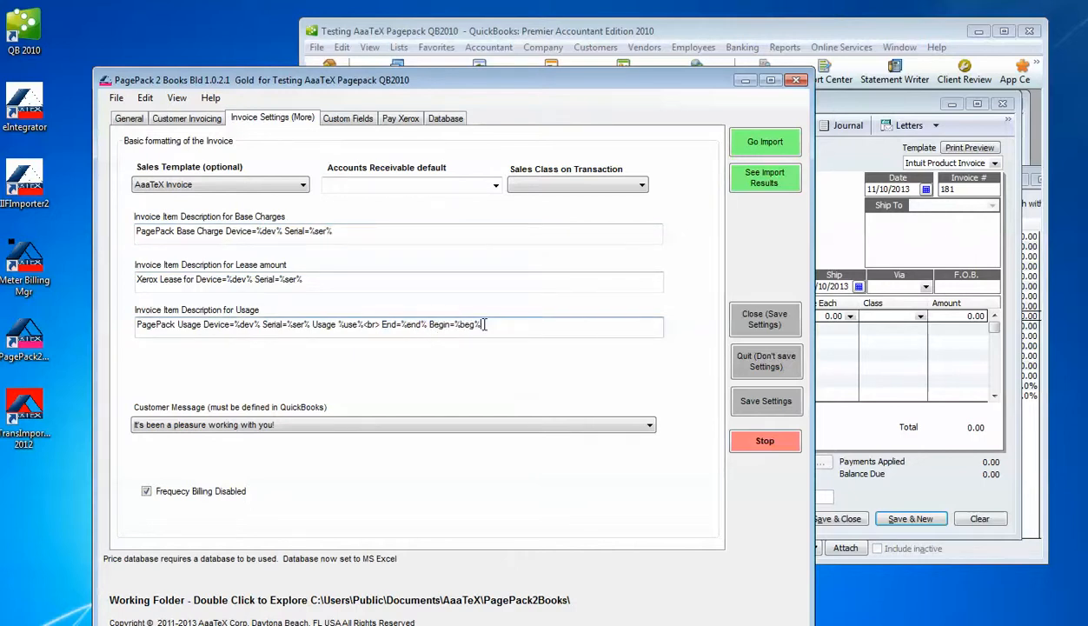
# - Compare the customer message choices in PagePack 2 Books with those on the QuickBooks invoice, and return to PagePack 2 Books
pyautogui.click(650, 426)
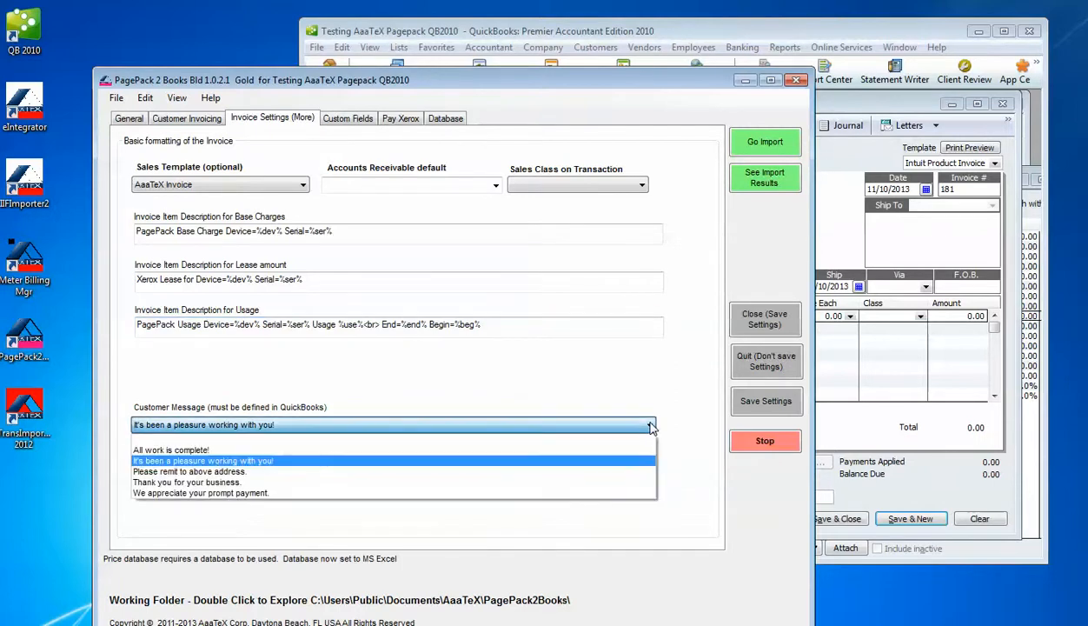
pyautogui.click(651, 426)
pyautogui.click(919, 423)
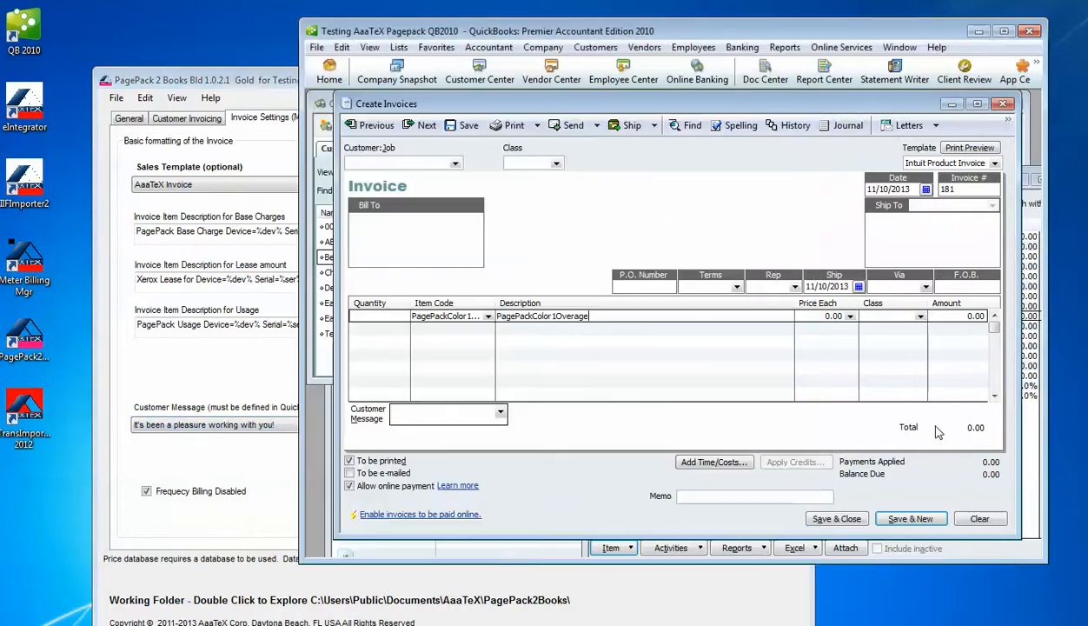
pyautogui.click(500, 415)
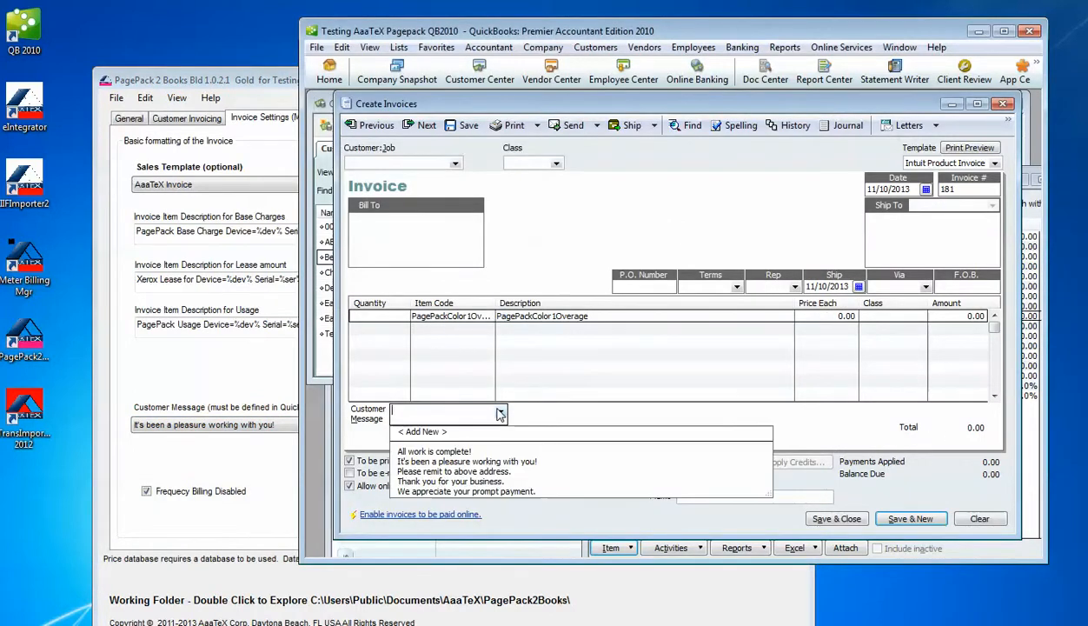
pyautogui.click(500, 415)
pyautogui.click(219, 383)
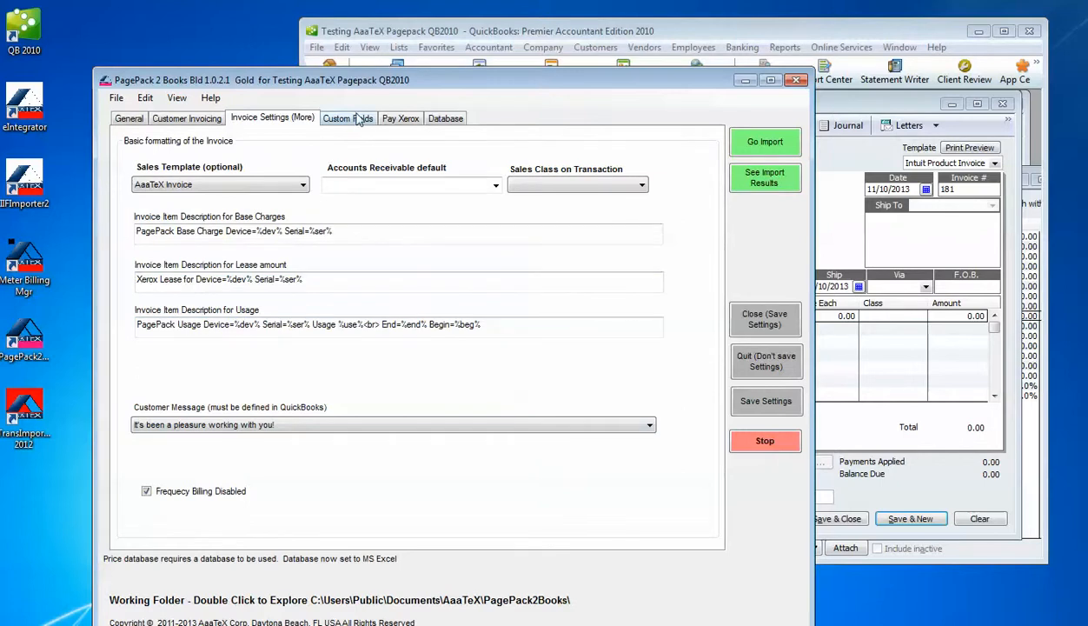
# - Set the Pay Xerox transaction type to Bill and check the choices for the Xerox vendor name
pyautogui.click(408, 119)
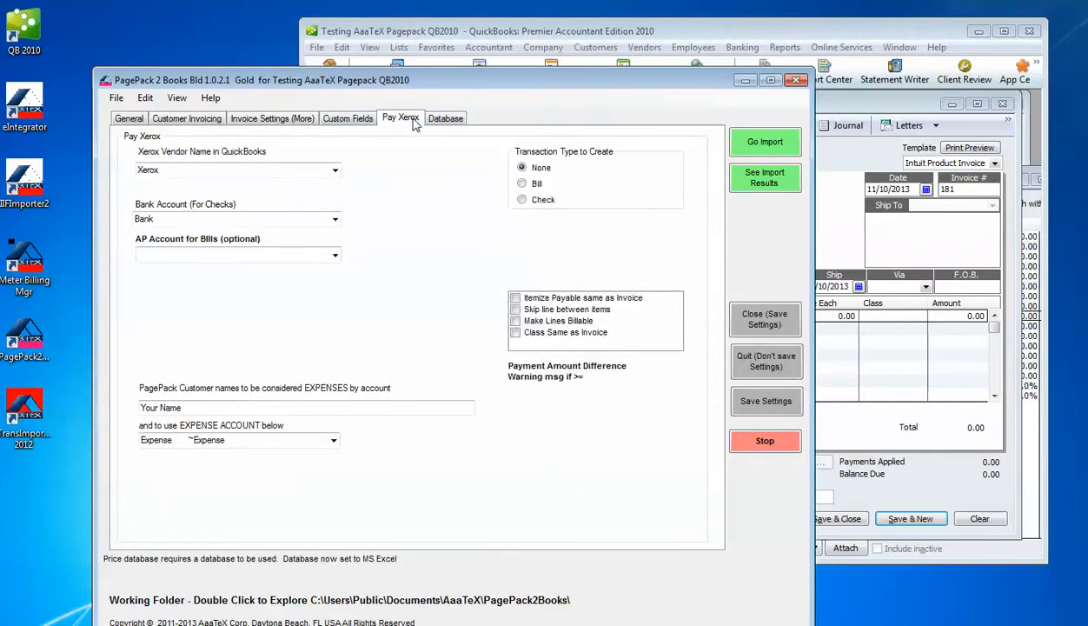
pyautogui.click(525, 186)
pyautogui.click(335, 173)
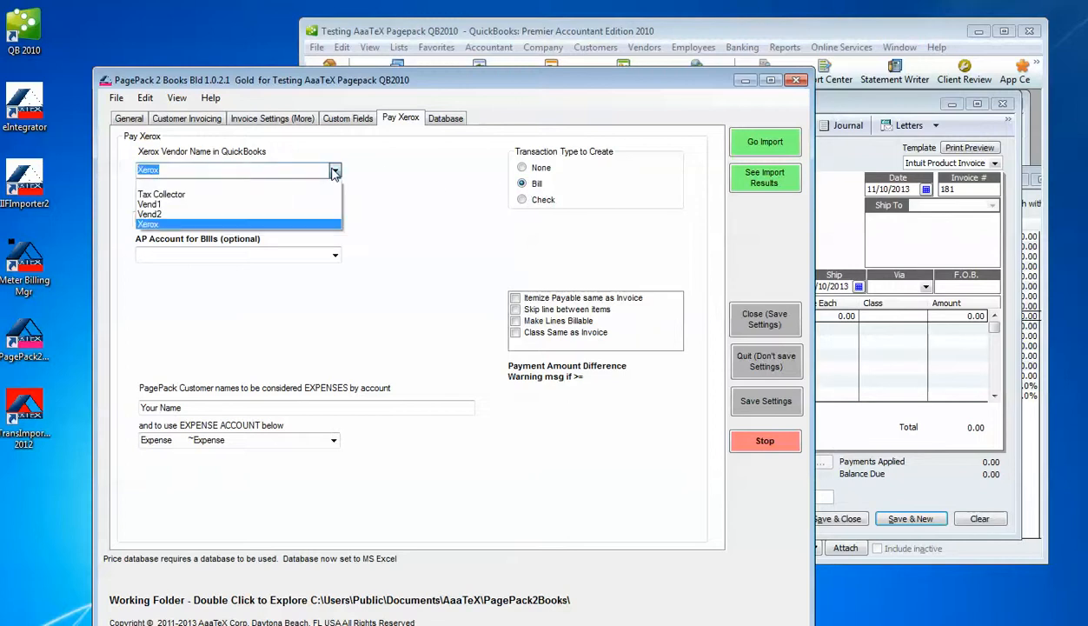
pyautogui.click(335, 173)
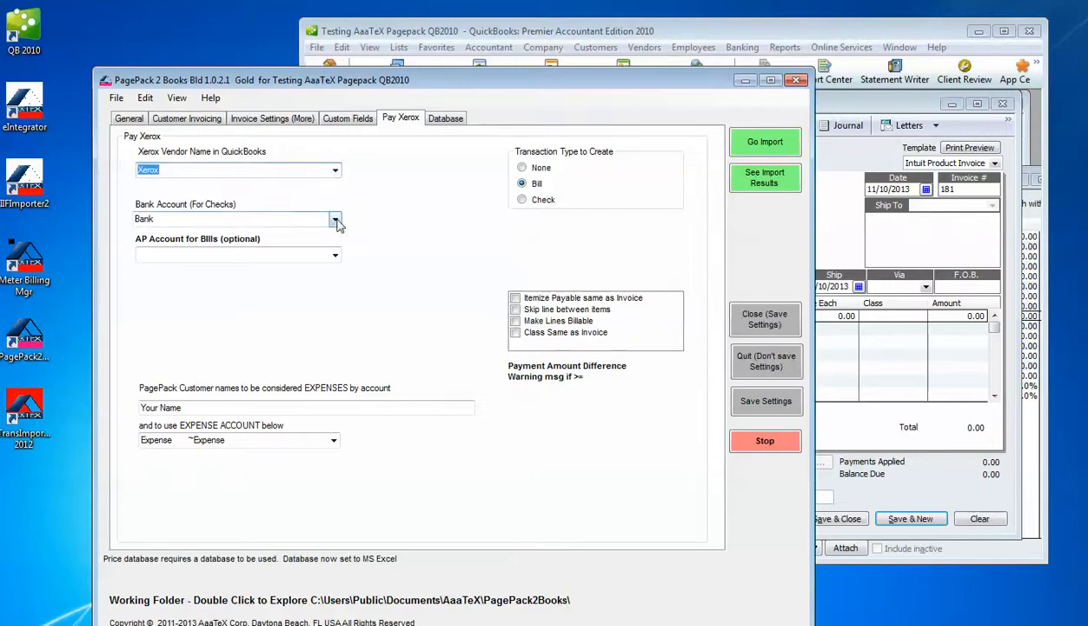
# - Examine the choices for the check bank account and the optional AP account for bills
pyautogui.click(334, 220)
pyautogui.click(335, 220)
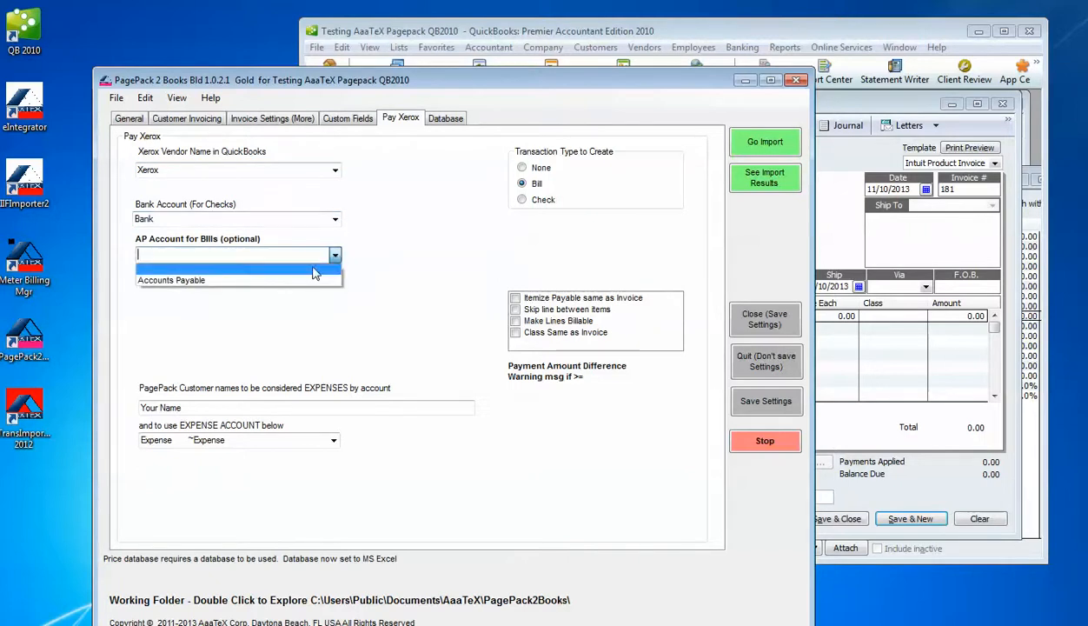
pyautogui.click(297, 326)
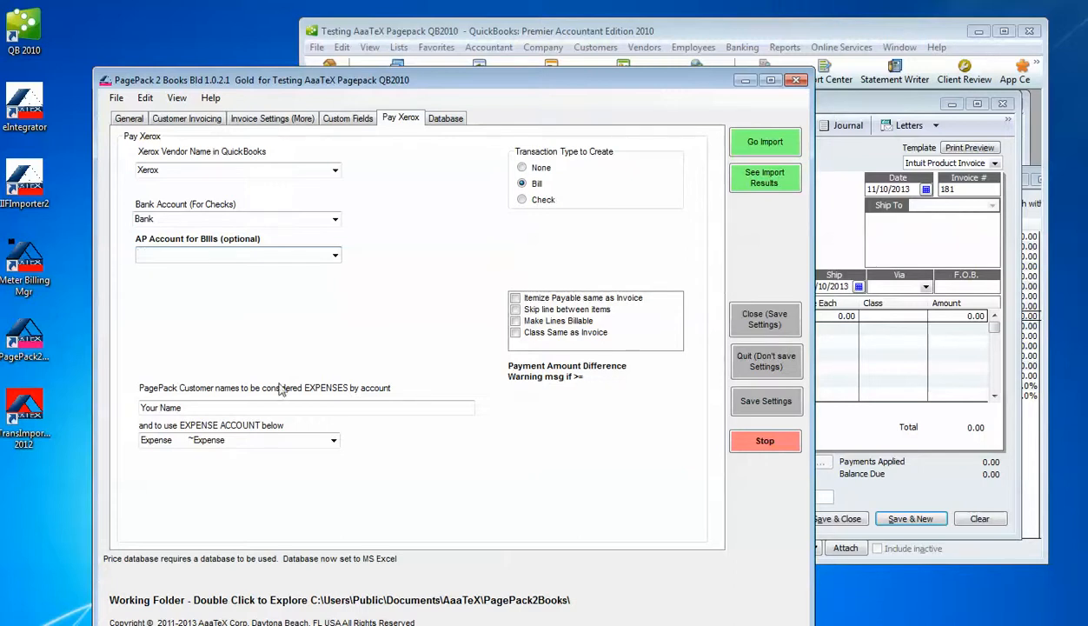
# - Review the customer names treated as expenses and their expense account, and return to the general import settings
pyautogui.click(190, 408)
pyautogui.moveTo(189, 408); pyautogui.dragTo(137, 408)
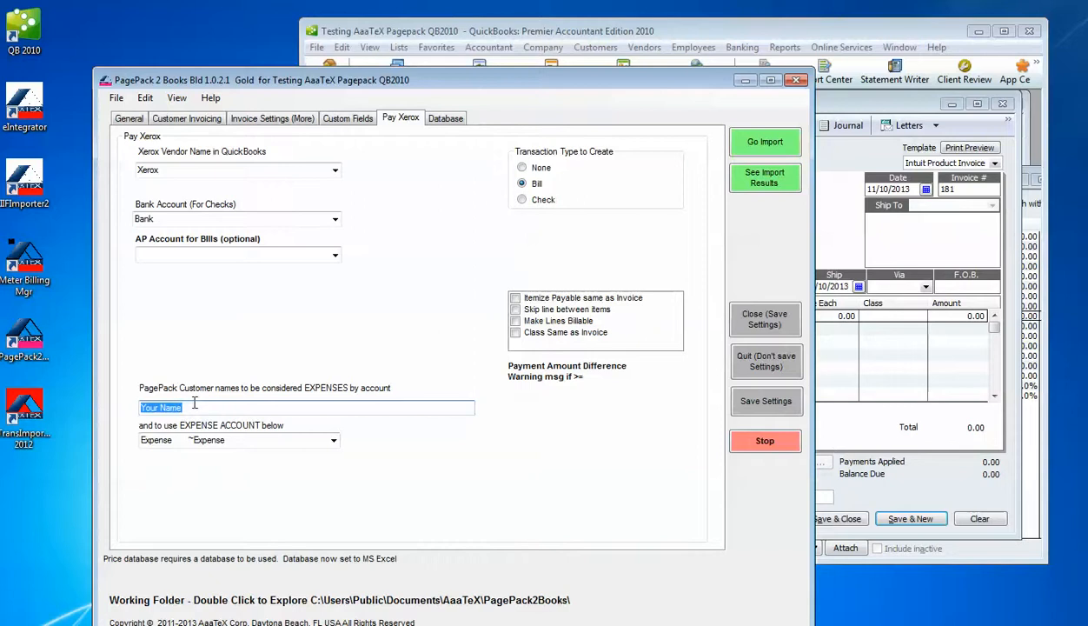
pyautogui.moveTo(183, 408); pyautogui.dragTo(143, 408)
pyautogui.click(334, 442)
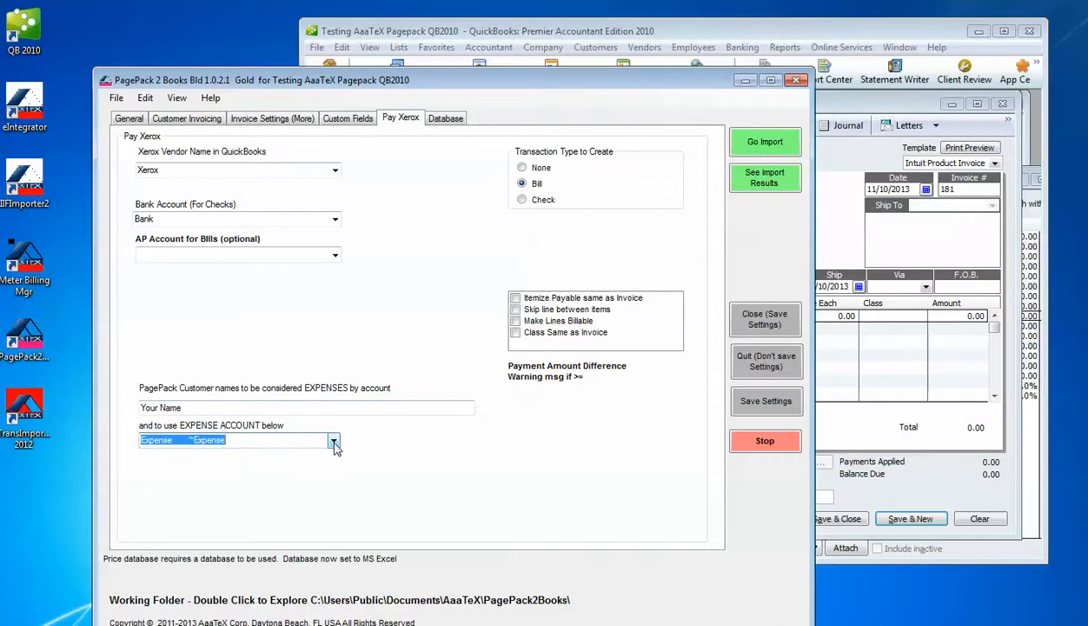
pyautogui.click(222, 439)
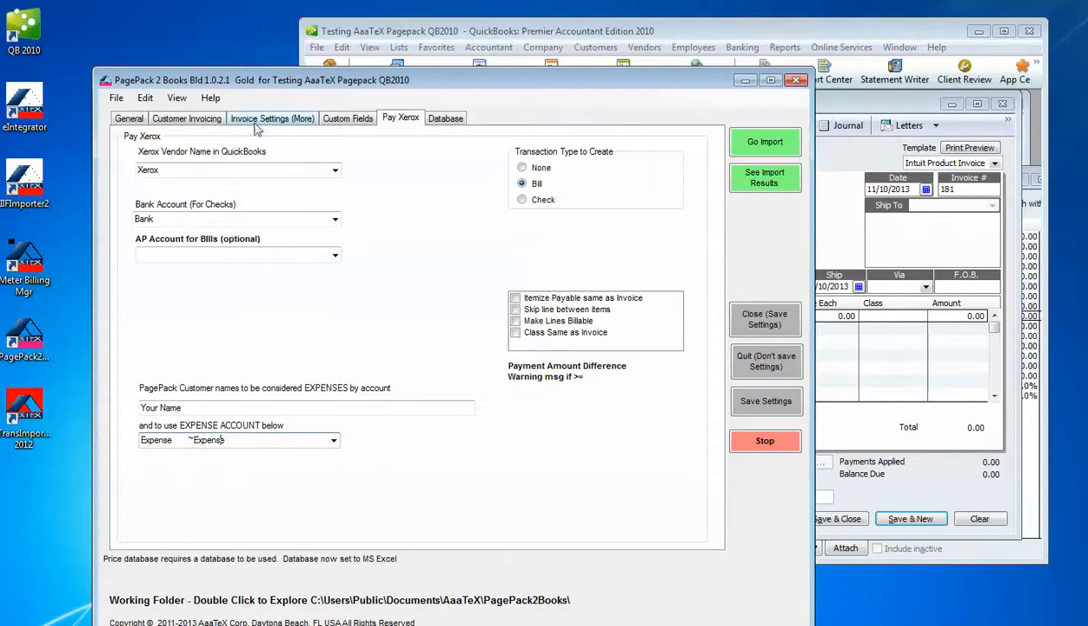
pyautogui.click(137, 121)
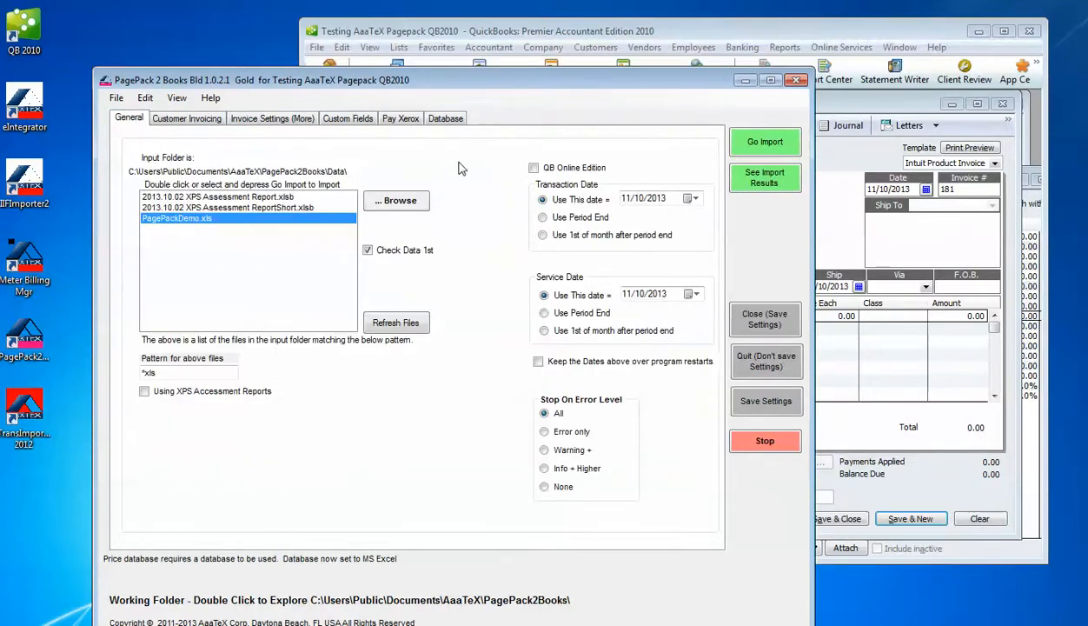